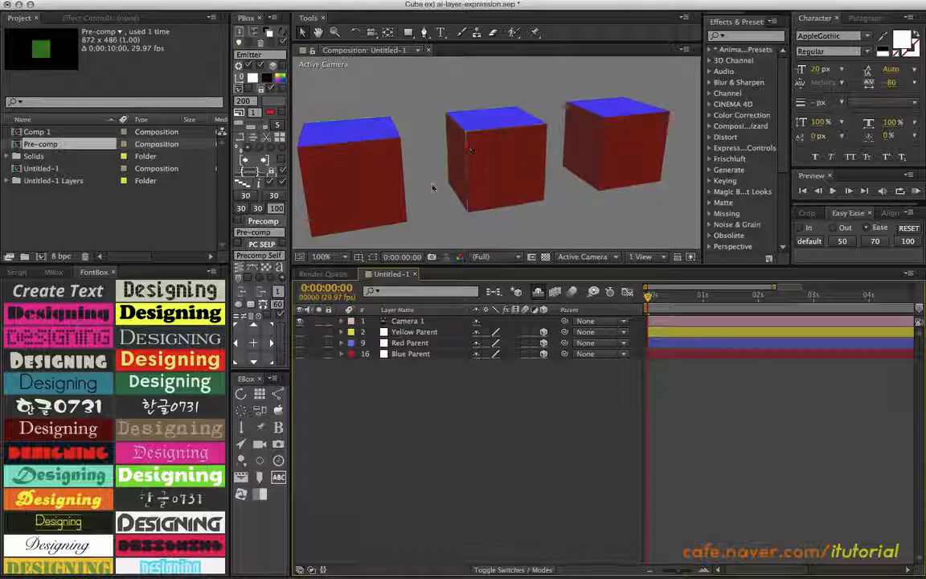
# Open the Untitled-1 Layers folder and inspect the Layer 1 and Layer 2 Illustrator files used for the cubes.
pyautogui.moveTo(649, 296); pyautogui.dragTo(616, 304)
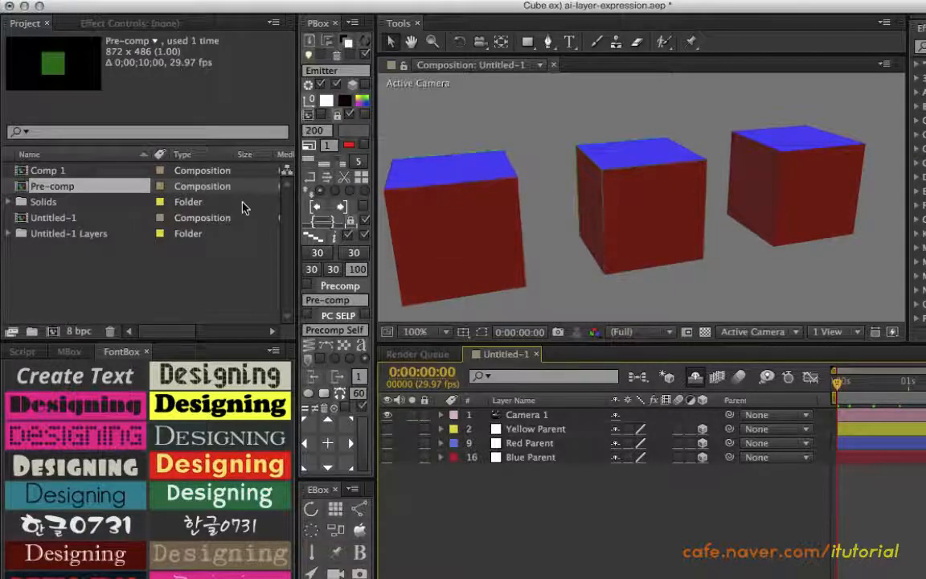
pyautogui.click(10, 233)
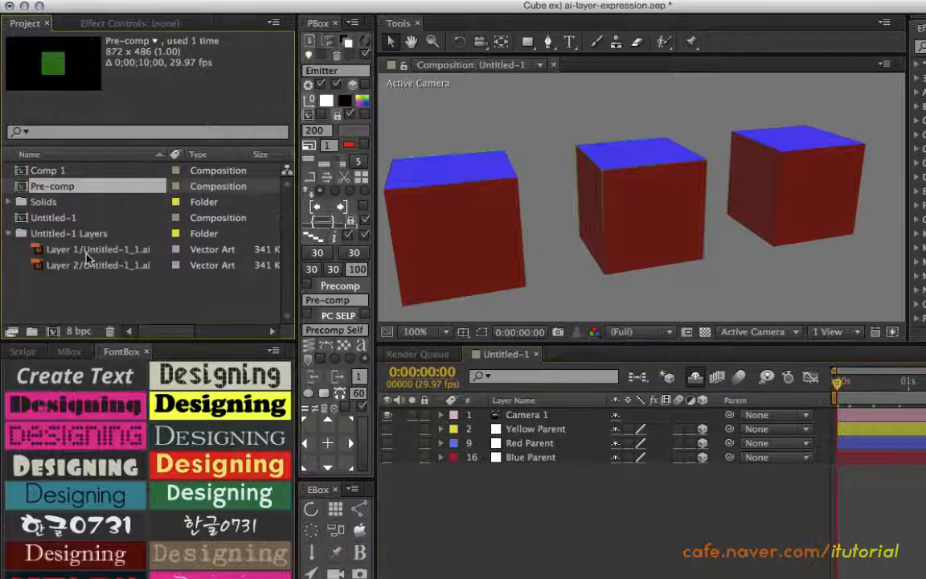
pyautogui.click(87, 254)
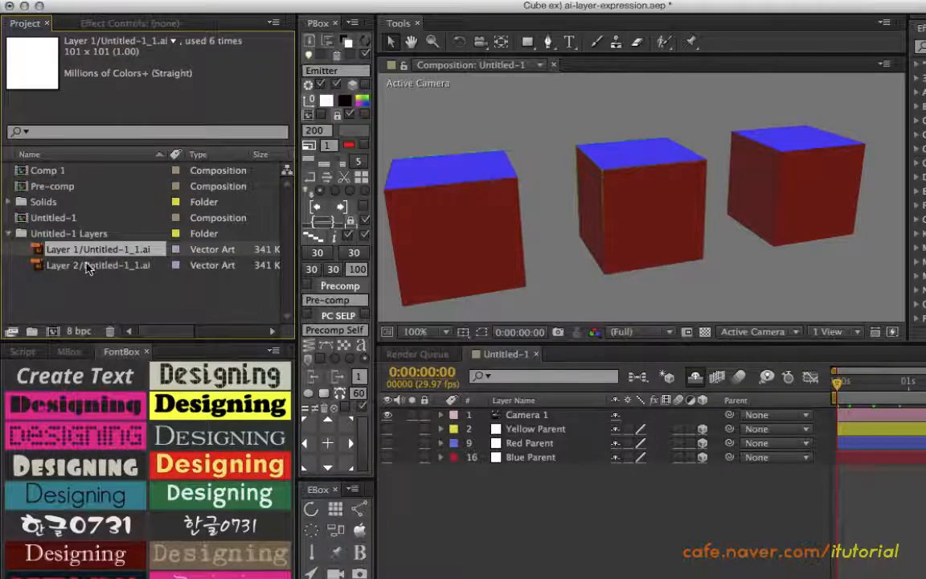
pyautogui.click(85, 265)
pyautogui.click(87, 249)
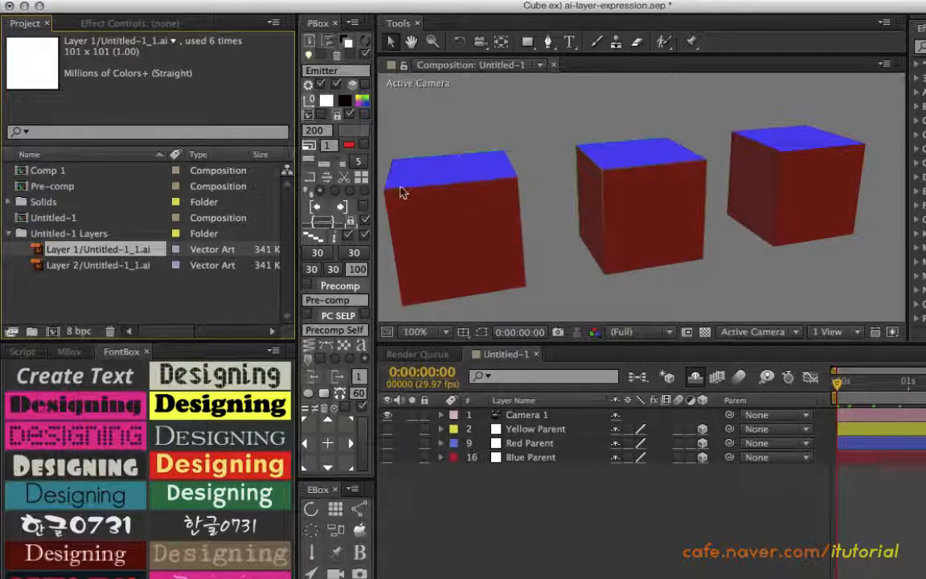
pyautogui.click(118, 267)
pyautogui.click(125, 254)
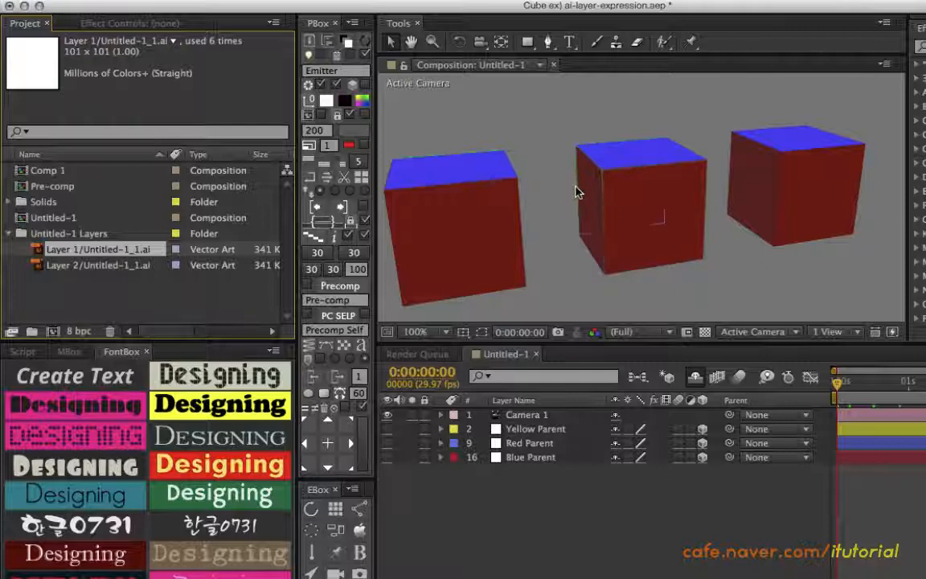
# Switch the Untitled-1 composition's background from grey to black.
pyautogui.click(354, 56)
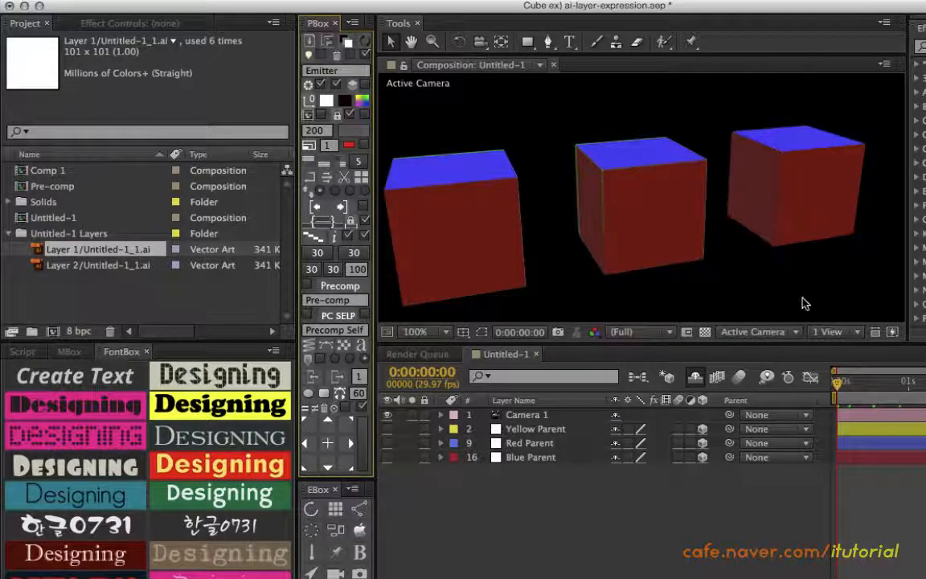
pyautogui.moveTo(841, 386)
pyautogui.mouseDown()
pyautogui.moveTo(925, 387)
pyautogui.moveTo(847, 387)
pyautogui.moveTo(925, 387)
pyautogui.moveTo(909, 380)
pyautogui.moveTo(831, 389)
pyautogui.mouseUp()
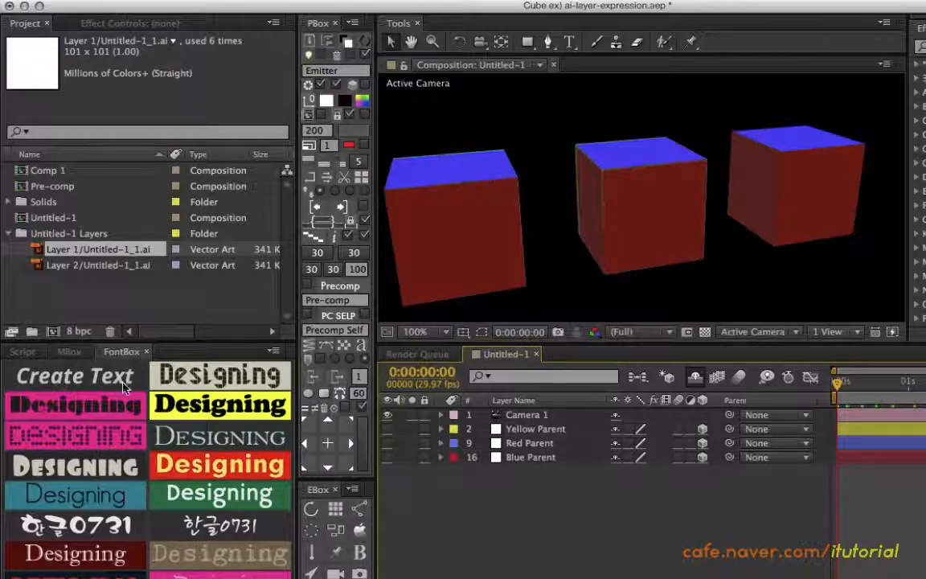
# Create a new composition, Comp 2, at 872 x 486 px, 29.97 fps and 10 seconds, with a black background.
pyautogui.click(53, 332)
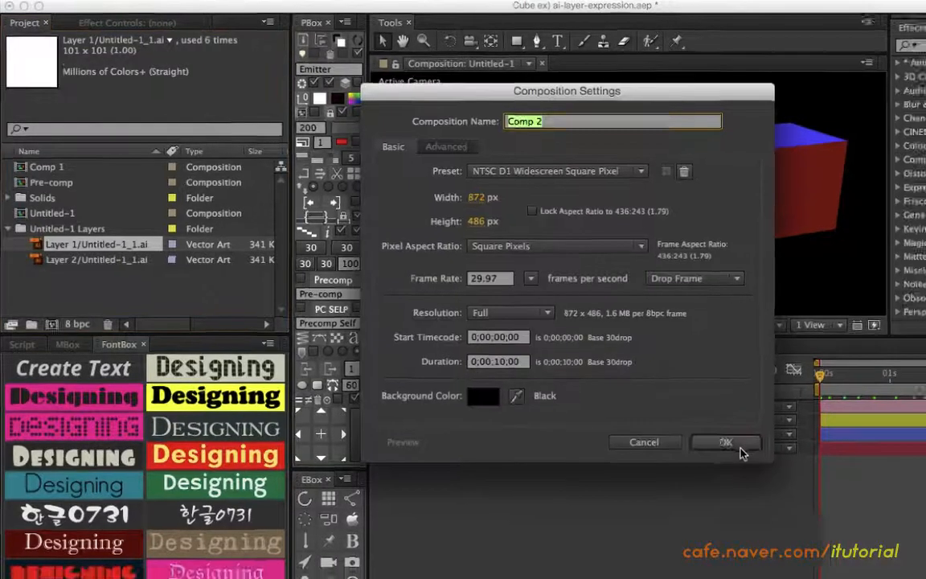
pyautogui.click(724, 448)
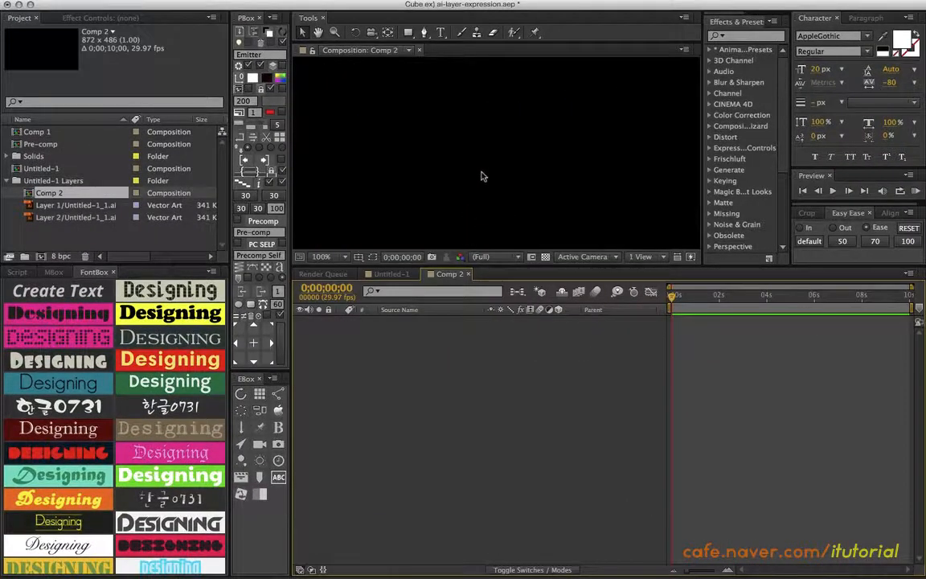
pyautogui.scroll(-2, 482, 176)
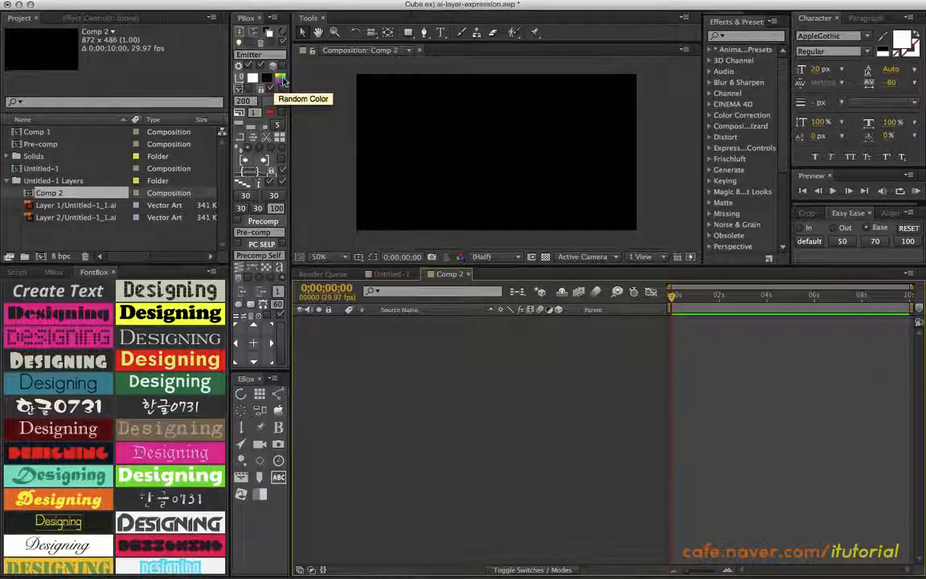
# Add six randomly coloured 200 px square solids to Comp 2 and make them all 3D layers.
pyautogui.click(282, 81)
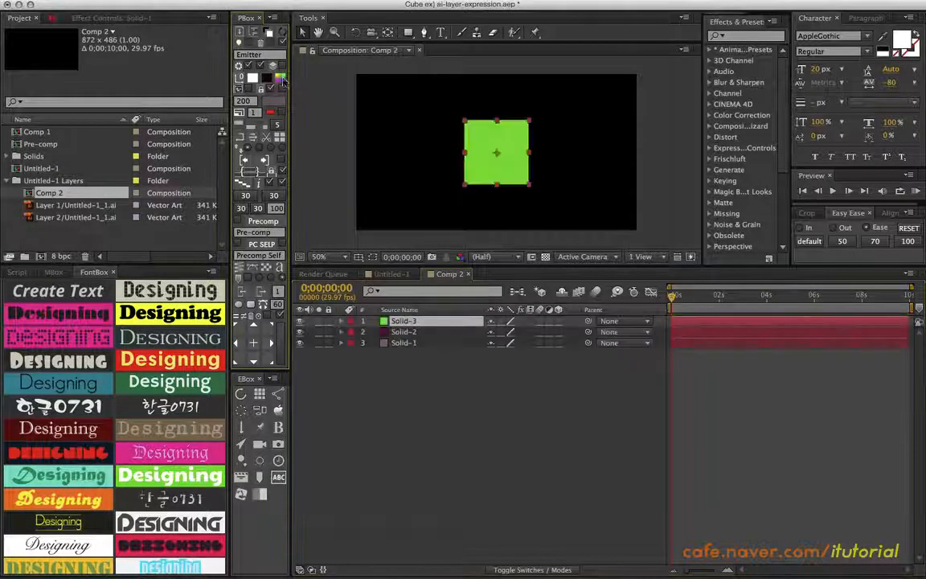
pyautogui.click(283, 81)
pyautogui.moveTo(417, 403); pyautogui.dragTo(400, 321)
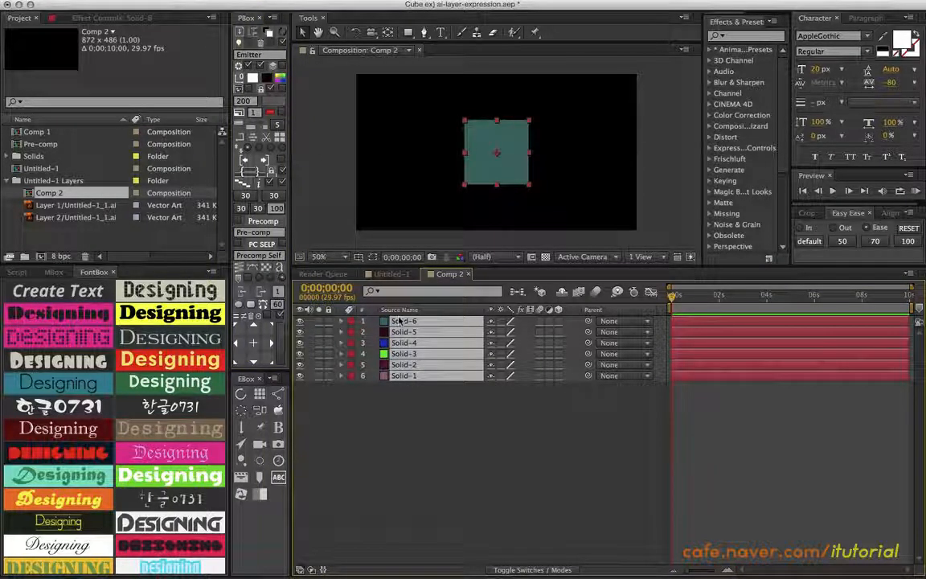
pyautogui.click(418, 404)
pyautogui.moveTo(424, 398); pyautogui.dragTo(405, 313)
pyautogui.click(559, 321)
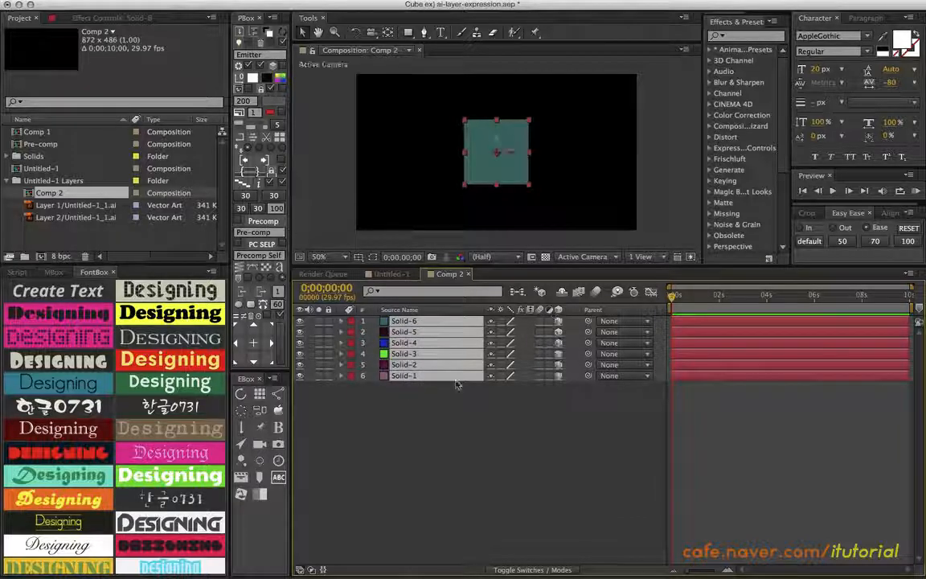
# Set the Z anchor point of all six solids to 100.
pyautogui.click(442, 404)
pyautogui.moveTo(432, 408); pyautogui.dragTo(402, 316)
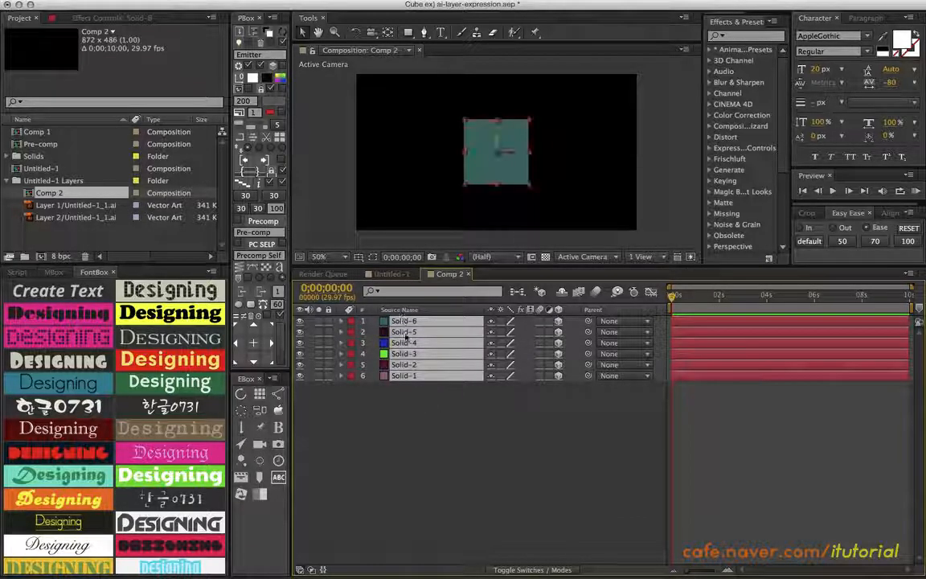
pyautogui.press('a')
pyautogui.click(543, 333)
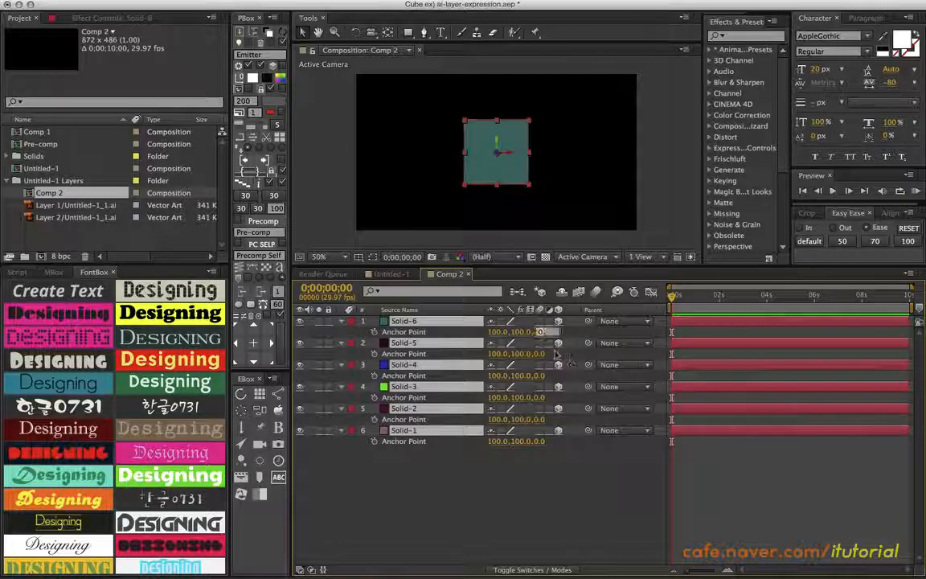
pyautogui.write('100')
pyautogui.press('Return')
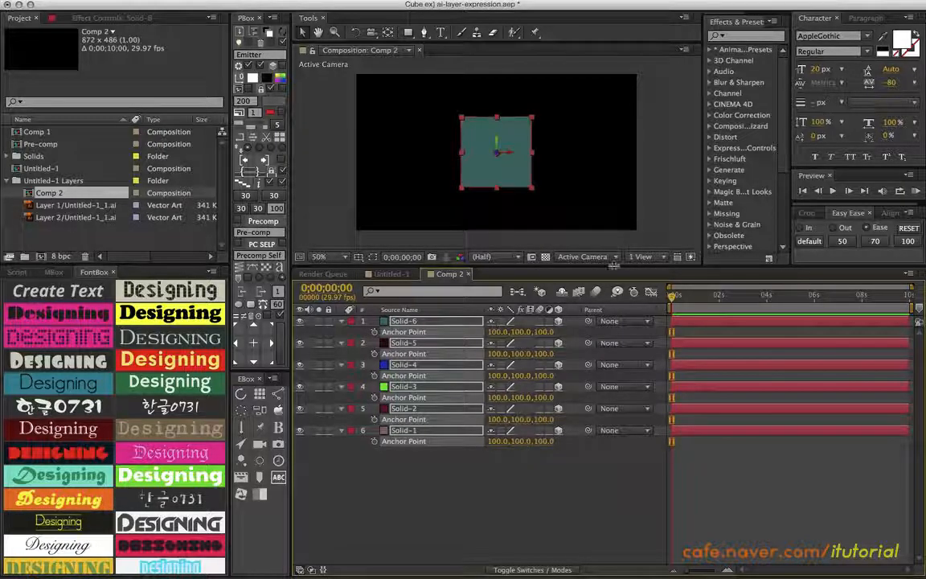
# Show the composition in Custom View 1 and rotate Solid-6 to form the cube's top face.
pyautogui.click(580, 257)
pyautogui.click(595, 370)
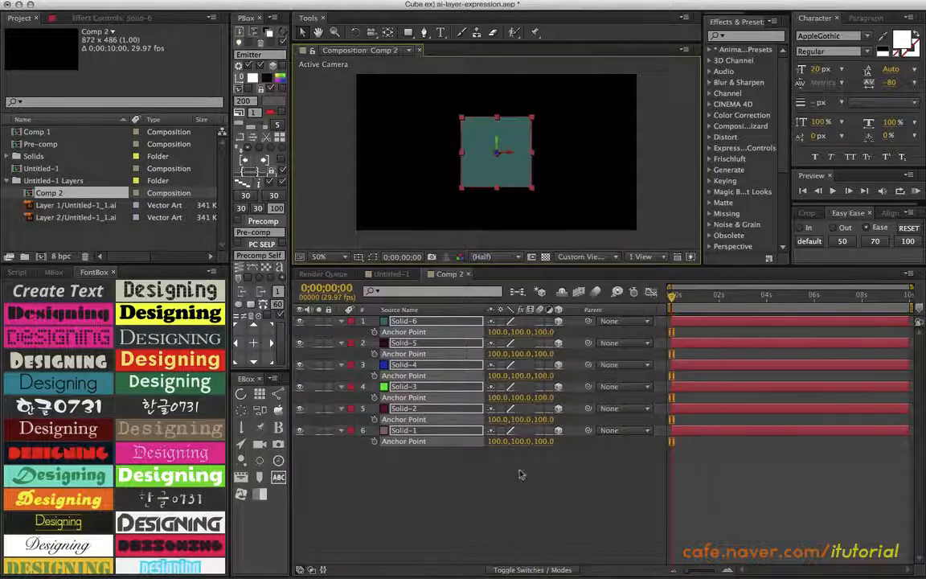
pyautogui.click(478, 504)
pyautogui.click(412, 322)
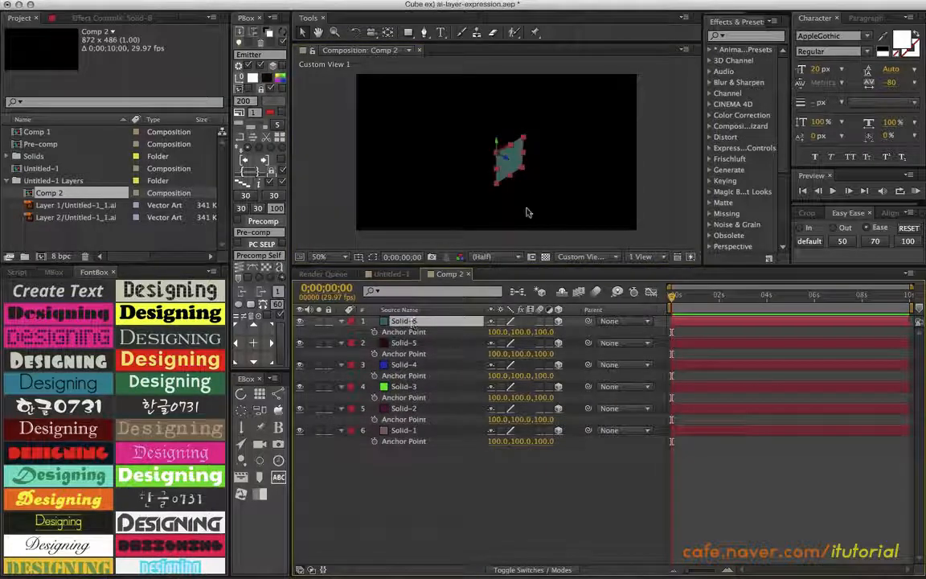
pyautogui.moveTo(517, 149); pyautogui.dragTo(490, 119)
# Rotate Solid-5 to form the cube's back face and Solid-4 to form its bottom face.
pyautogui.click(408, 344)
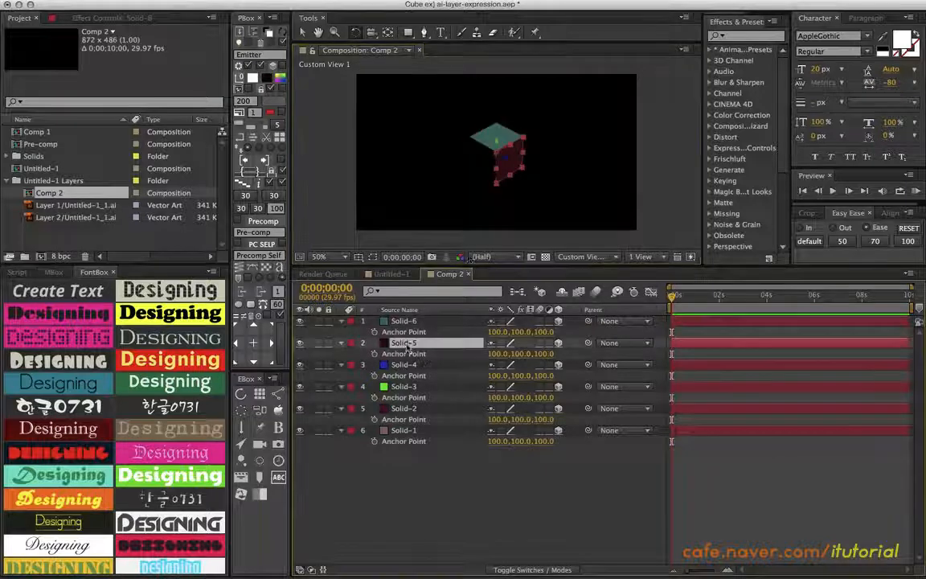
pyautogui.moveTo(460, 143); pyautogui.dragTo(451, 107)
pyautogui.click(403, 365)
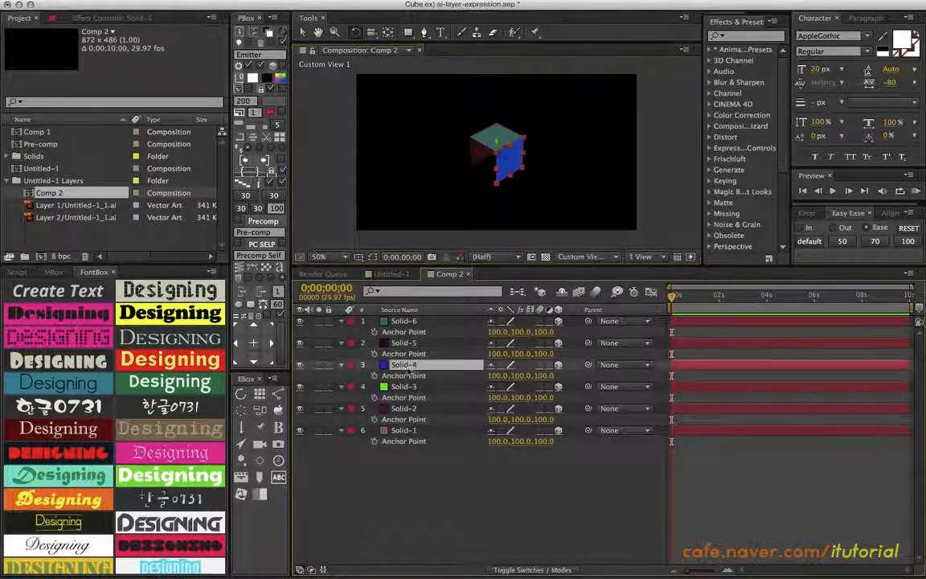
pyautogui.moveTo(503, 148); pyautogui.dragTo(458, 167)
# Rotate Solid-3 and Solid-2 to form the cube's two opposite side faces, completing the box.
pyautogui.click(404, 386)
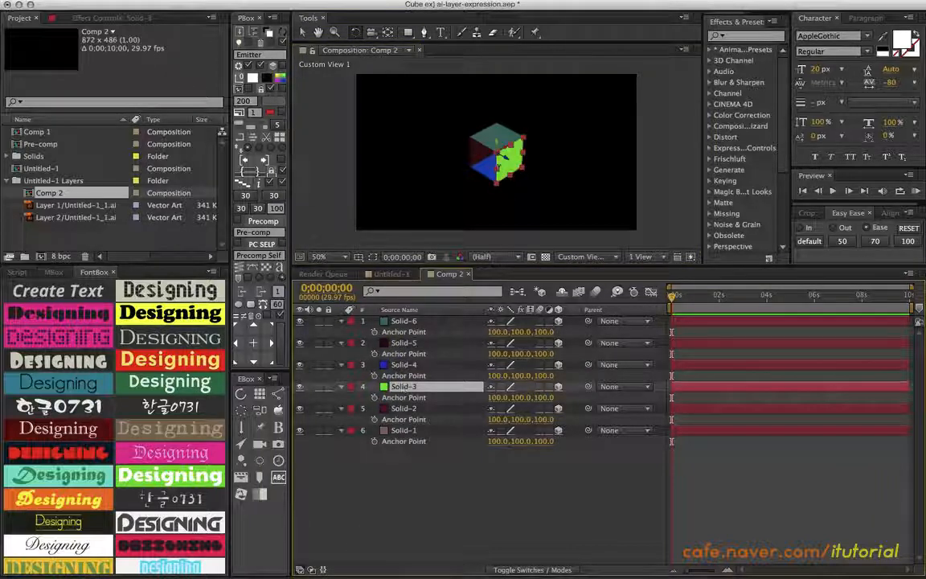
pyautogui.moveTo(499, 148); pyautogui.dragTo(468, 111)
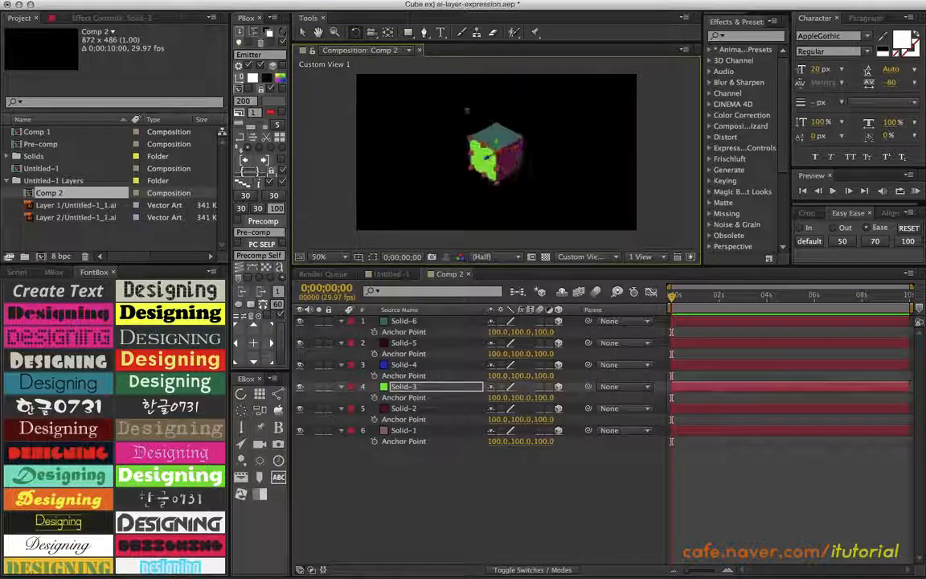
pyautogui.click(401, 407)
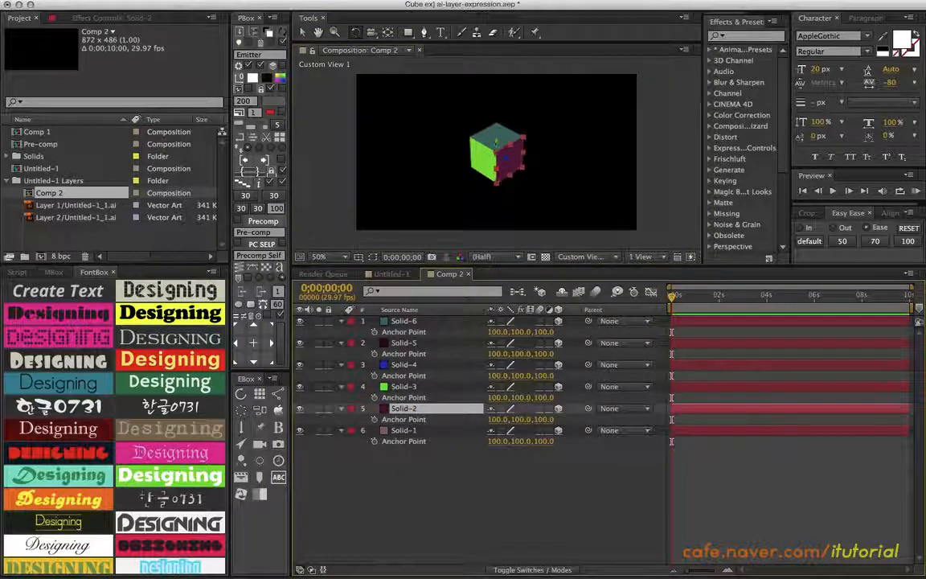
pyautogui.press('Return')
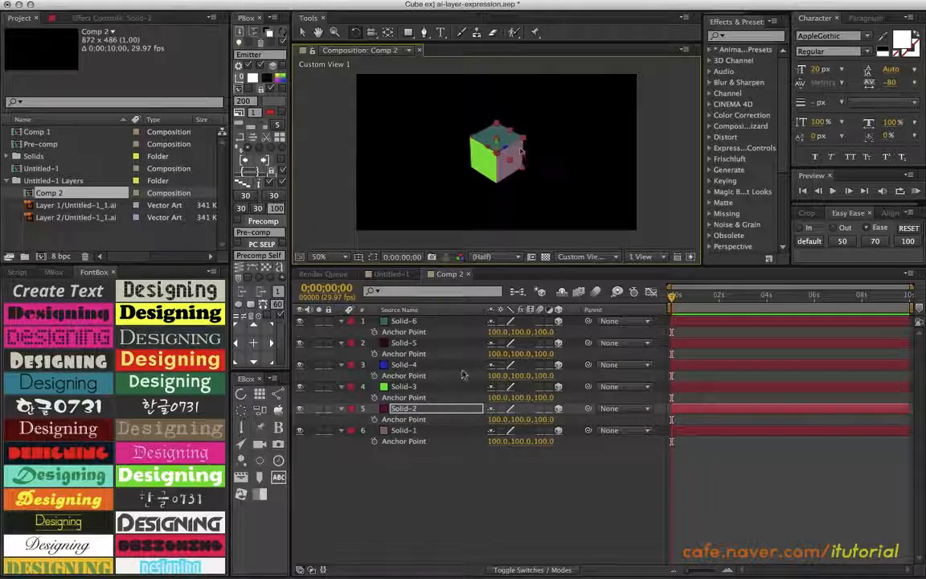
pyautogui.click(433, 489)
# Change the Comp 2 background to grey and orbit around the cube to check its faces.
pyautogui.press('c')
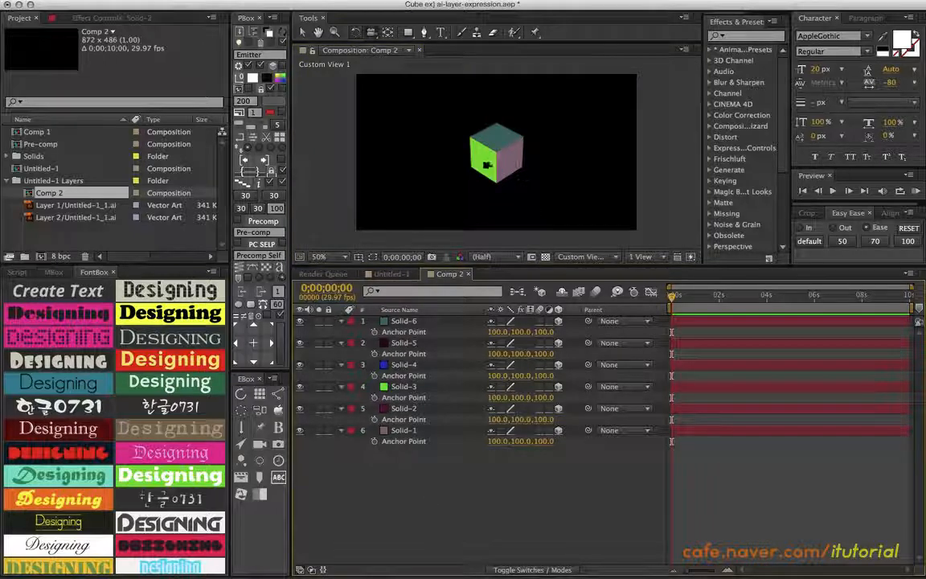
pyautogui.moveTo(488, 166); pyautogui.dragTo(565, 157)
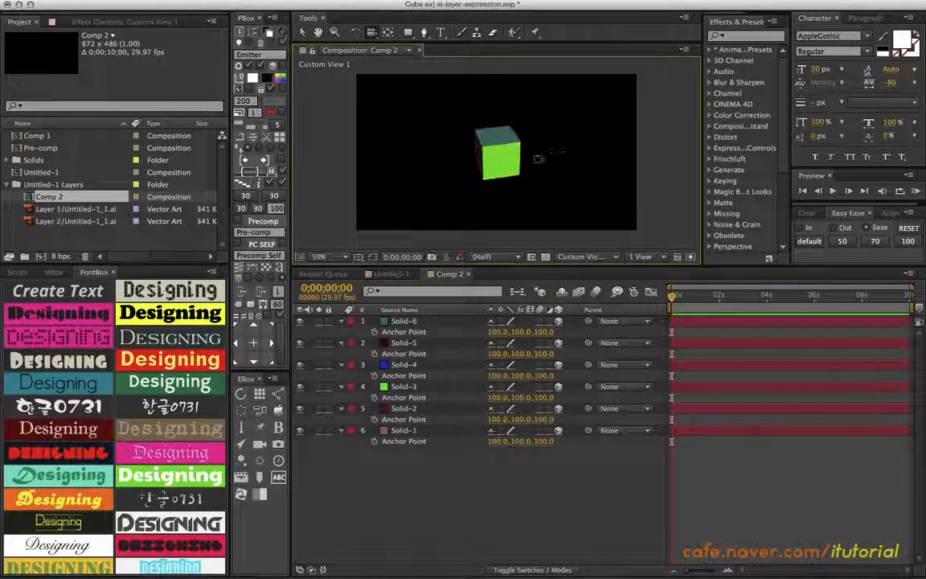
pyautogui.press('.')
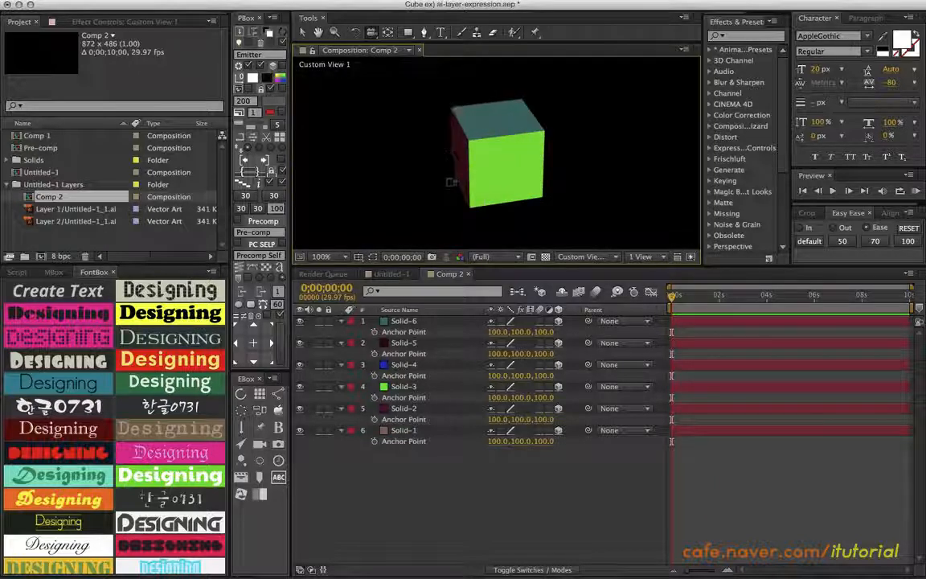
pyautogui.moveTo(467, 148); pyautogui.dragTo(402, 137)
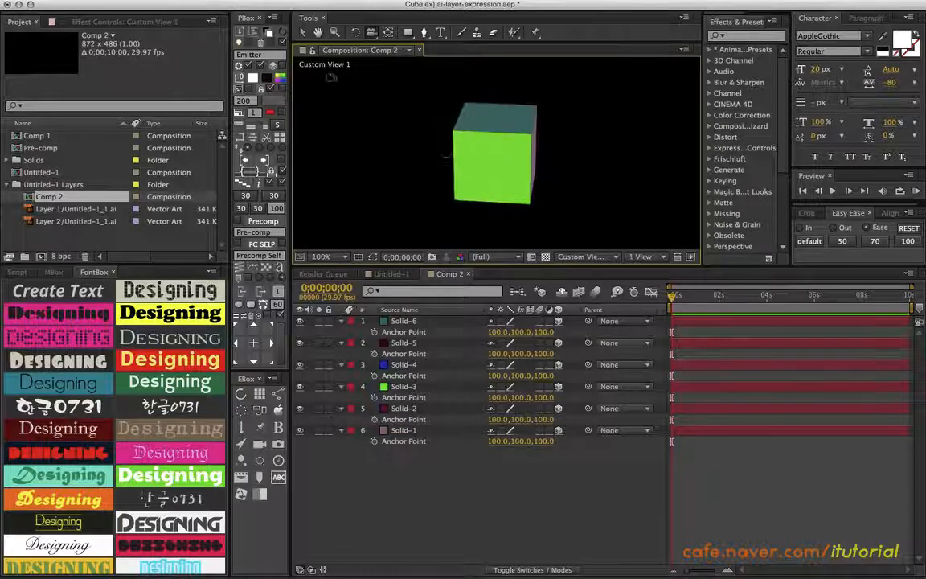
pyautogui.click(270, 33)
pyautogui.click(270, 33)
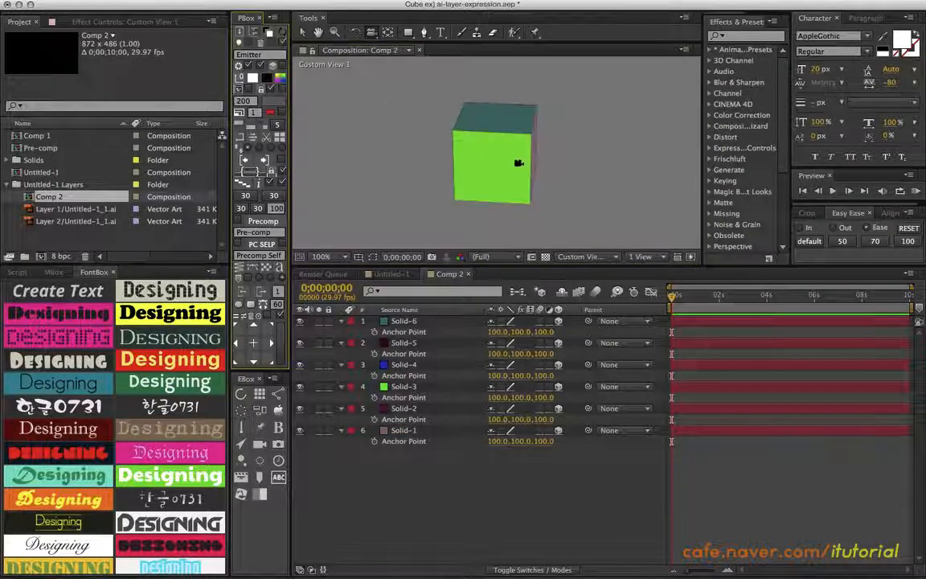
pyautogui.moveTo(466, 147); pyautogui.dragTo(492, 170)
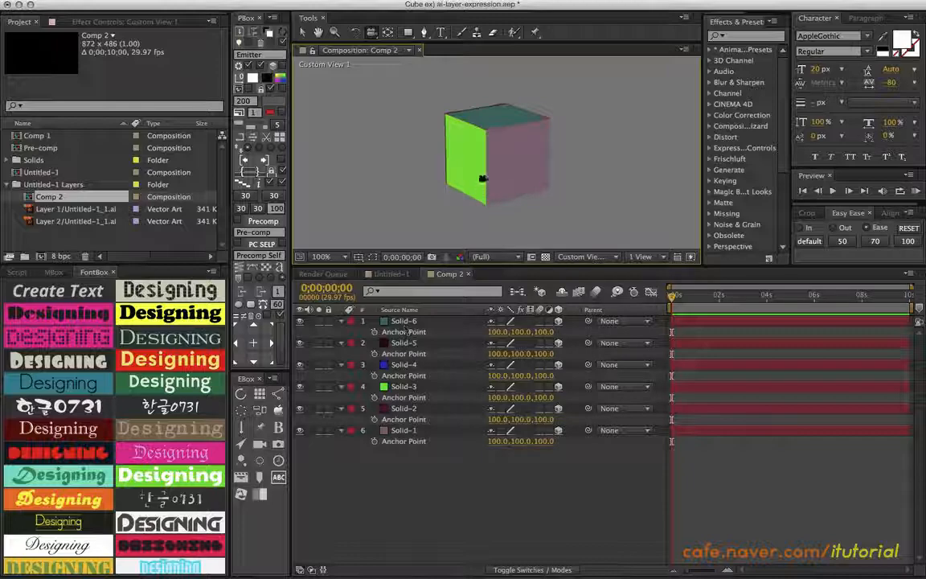
pyautogui.moveTo(472, 155); pyautogui.dragTo(507, 147)
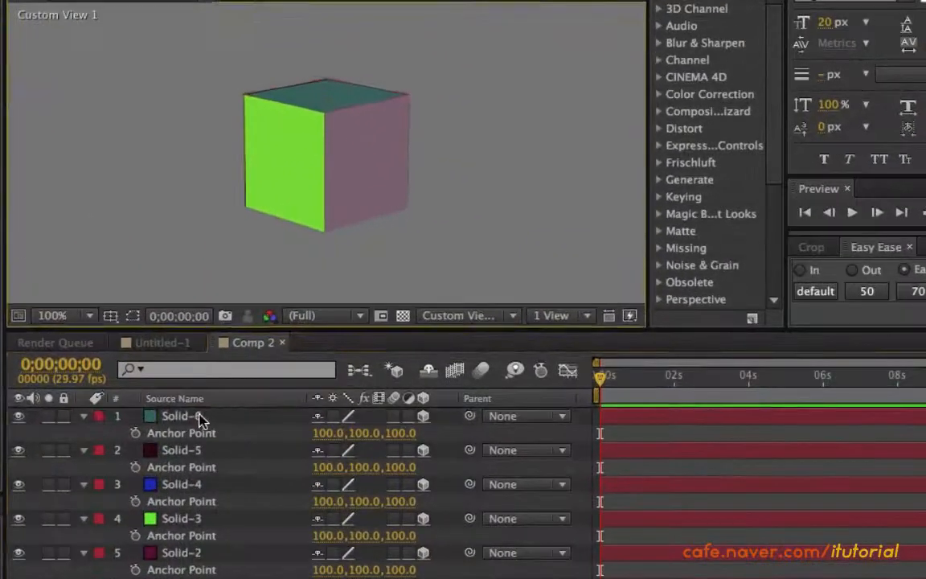
# Give Solid-6's Opacity the expression (toCompVec([0,0,1])[2]) * 100.
pyautogui.click(414, 321)
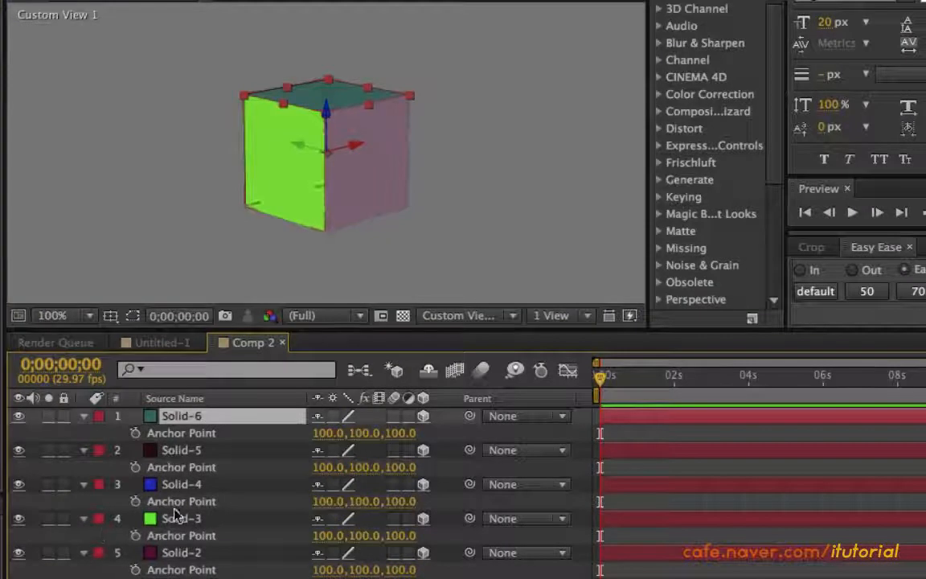
pyautogui.press('t')
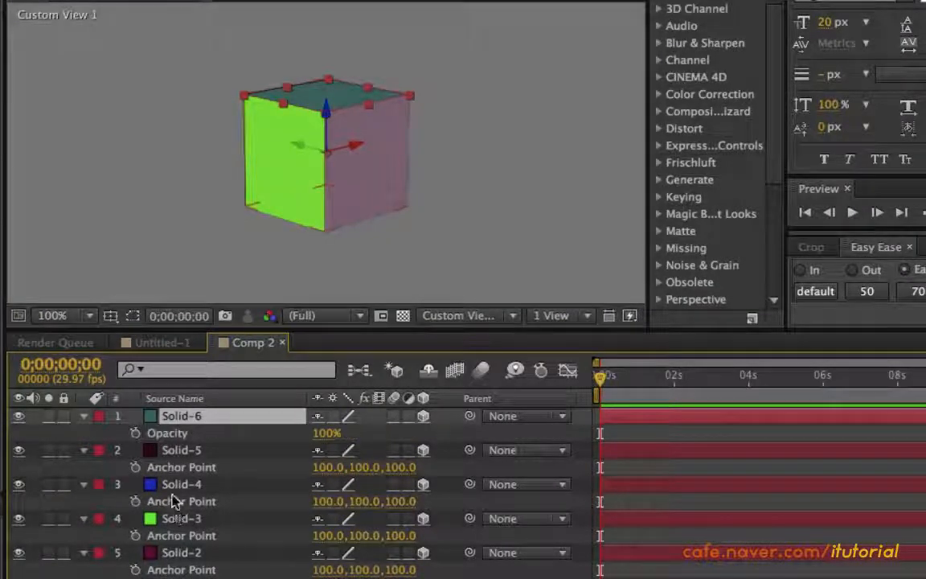
pyautogui.keyDown('alt'); pyautogui.click(135, 434); pyautogui.keyUp('alt')
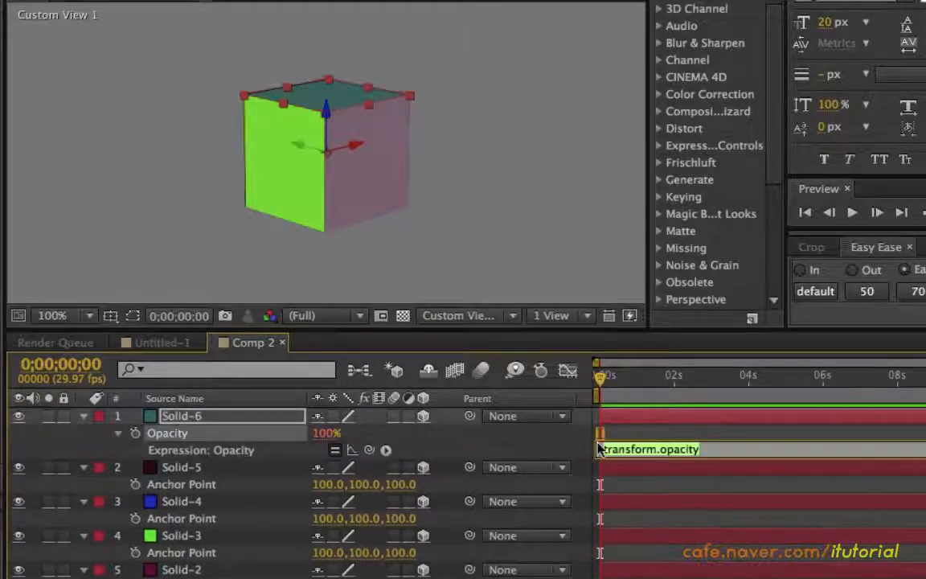
pyautogui.moveTo(640, 460); pyautogui.dragTo(643, 503)
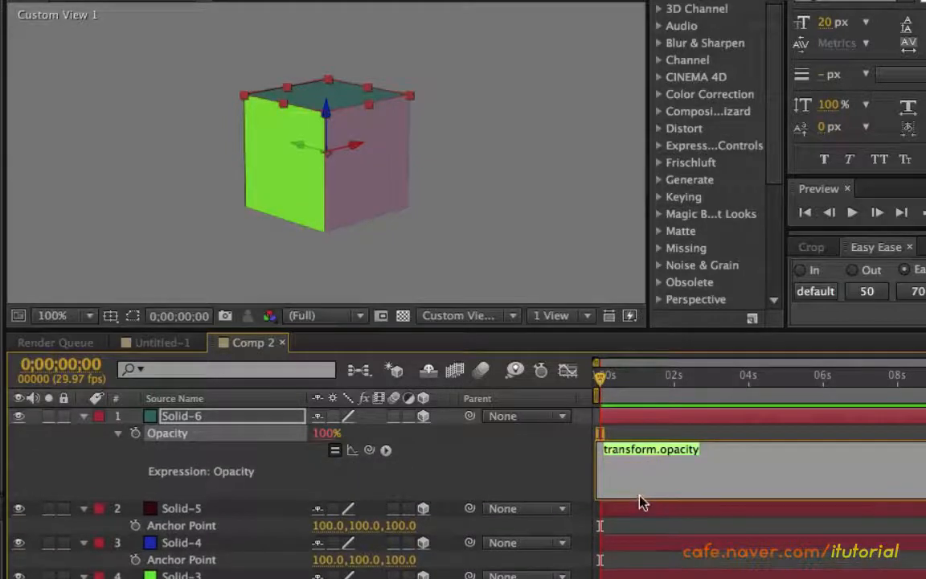
pyautogui.write('(')
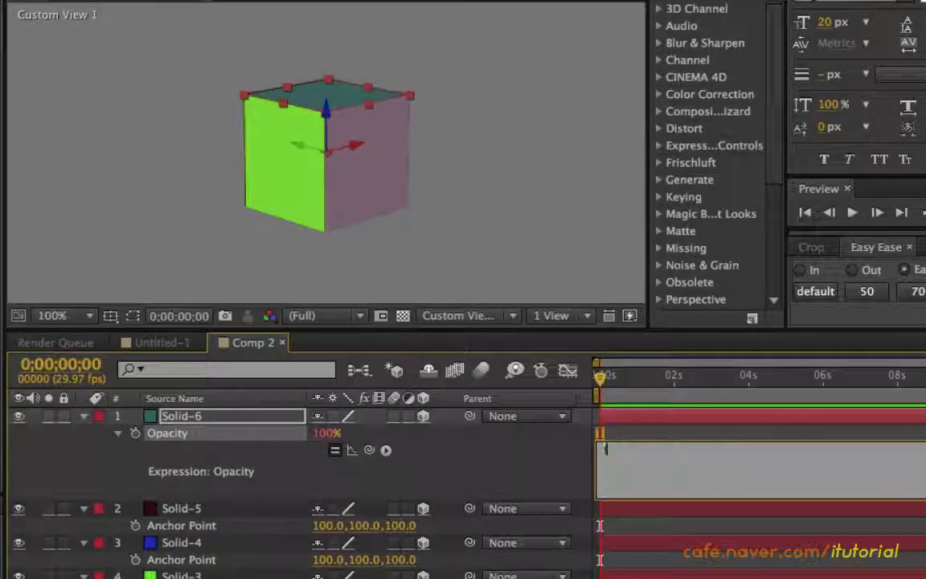
pyautogui.write('t')
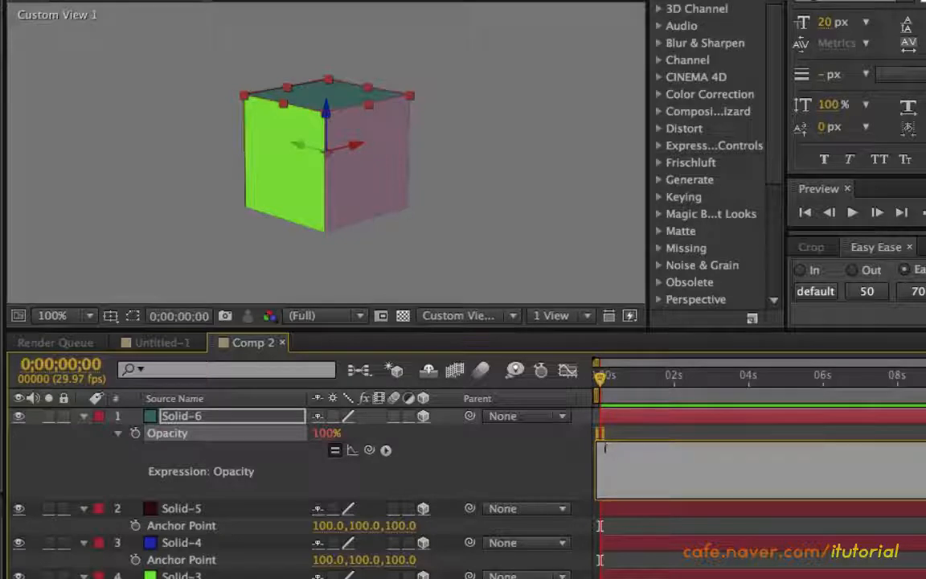
pyautogui.write('toCompVec([')
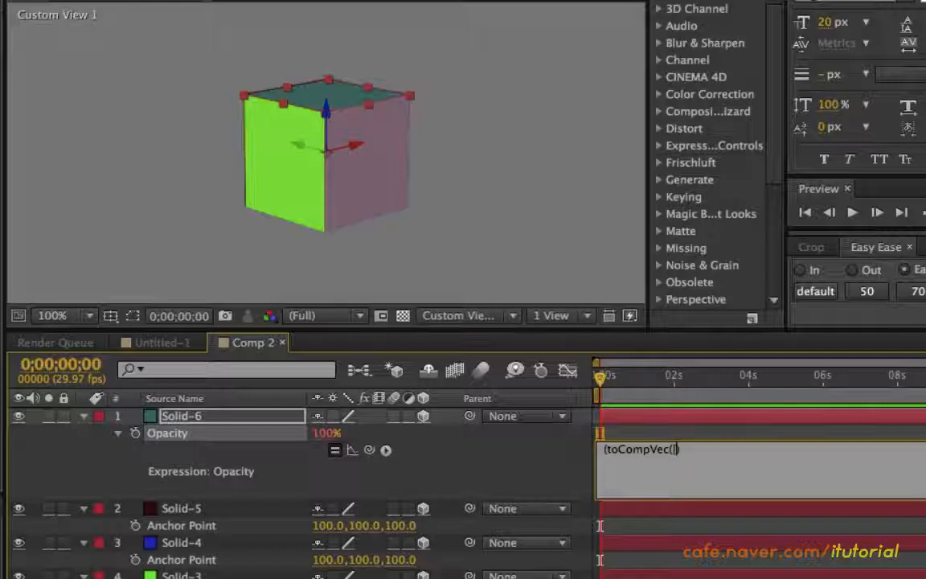
pyautogui.write('0,0,1])')
pyautogui.write('[2')
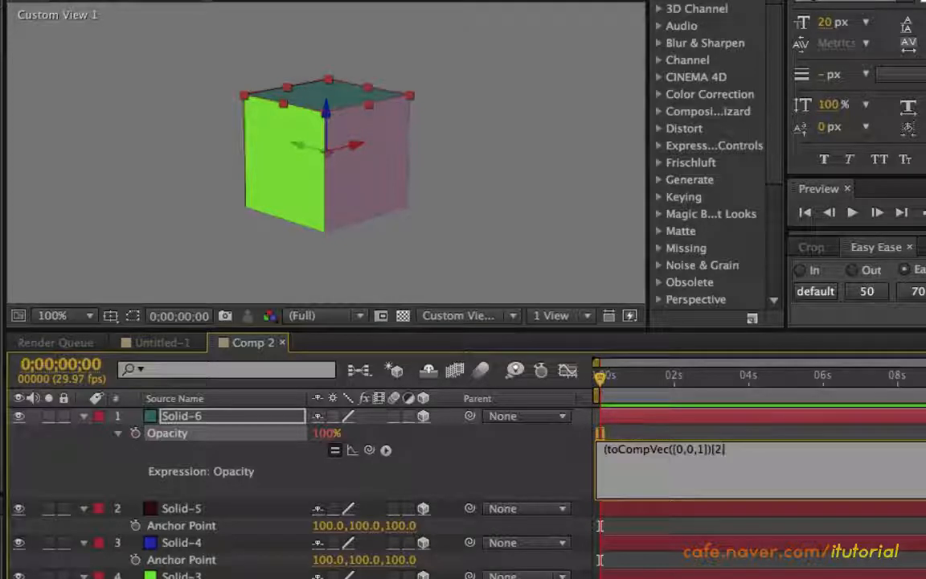
pyautogui.write('])')
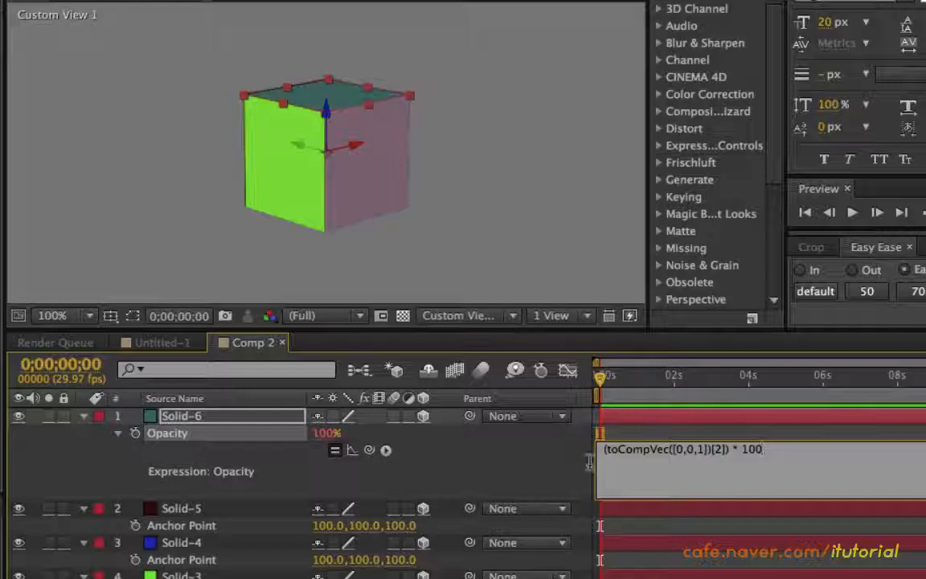
pyautogui.write(' * 100')
pyautogui.click(533, 472)
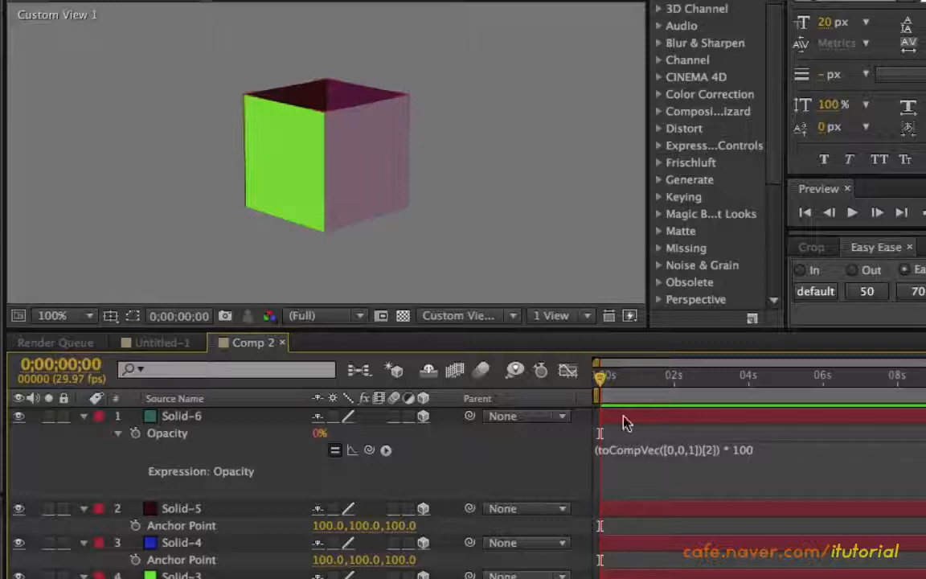
# Add a two-node camera layer with the 35mm preset to the composition.
pyautogui.moveTo(380, 192)
pyautogui.mouseDown()
pyautogui.moveTo(292, 170)
pyautogui.moveTo(378, 219)
pyautogui.moveTo(378, 198)
pyautogui.mouseUp()
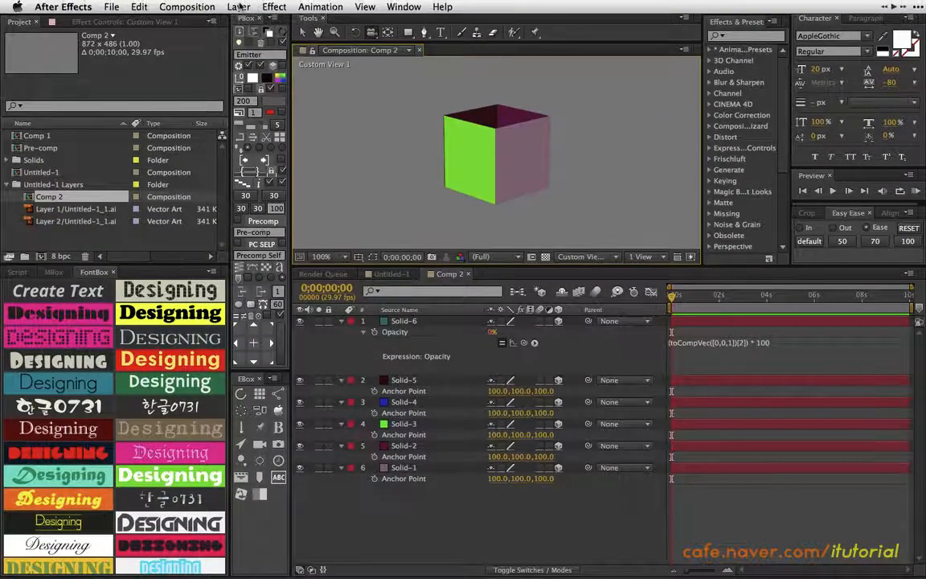
pyautogui.click(238, 6)
pyautogui.moveTo(257, 22)
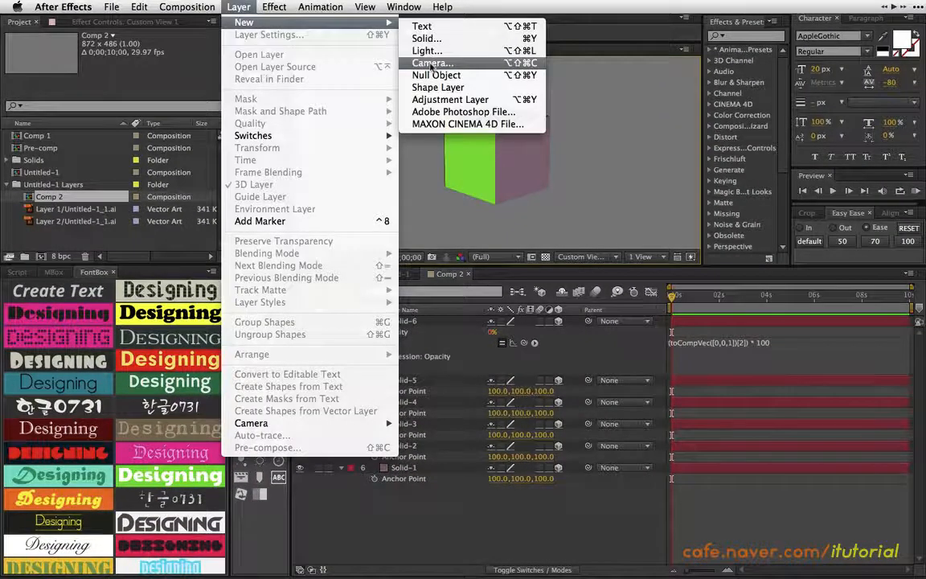
pyautogui.click(433, 63)
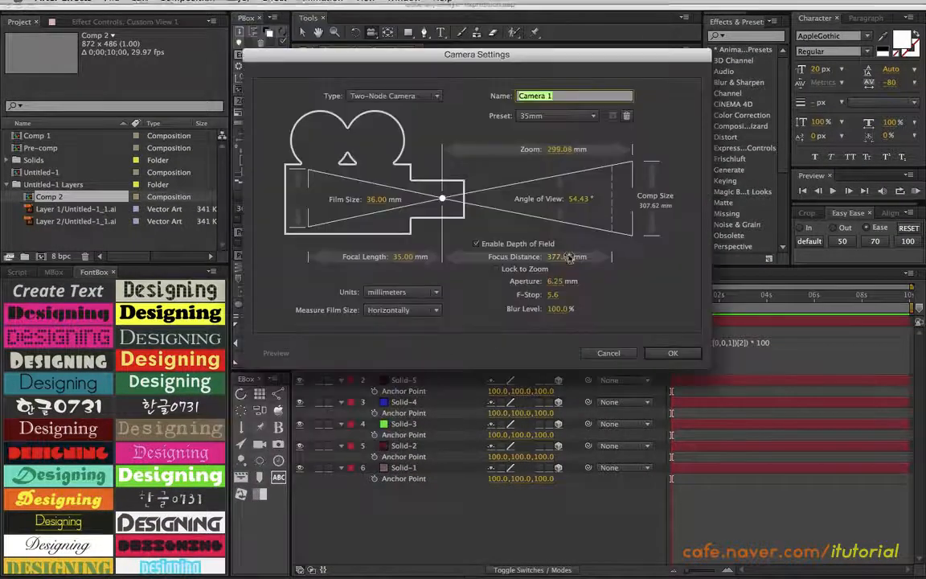
pyautogui.click(674, 352)
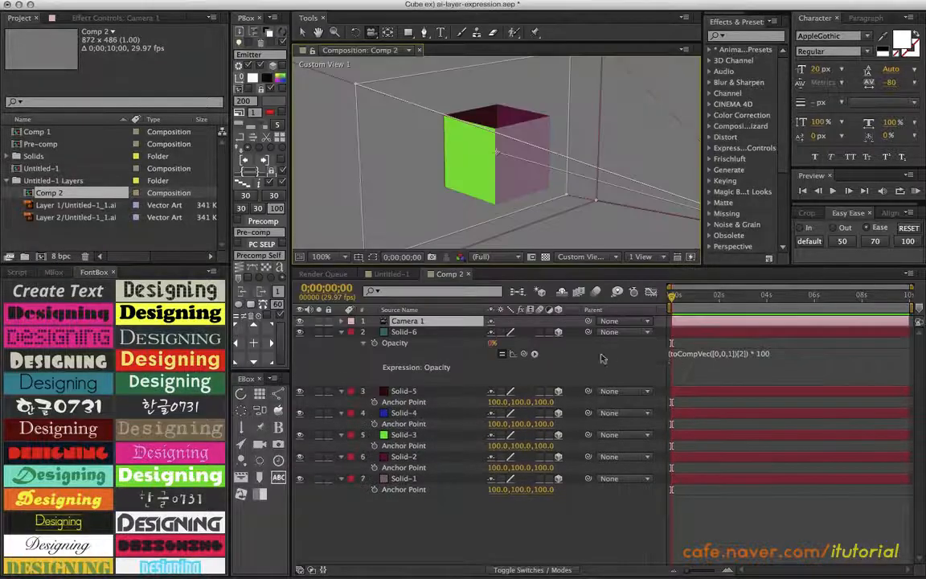
# Switch to the Active Camera view and orbit the camera above and level with the cube to test Solid-6's opacity expression.
pyautogui.click(587, 256)
pyautogui.click(592, 261)
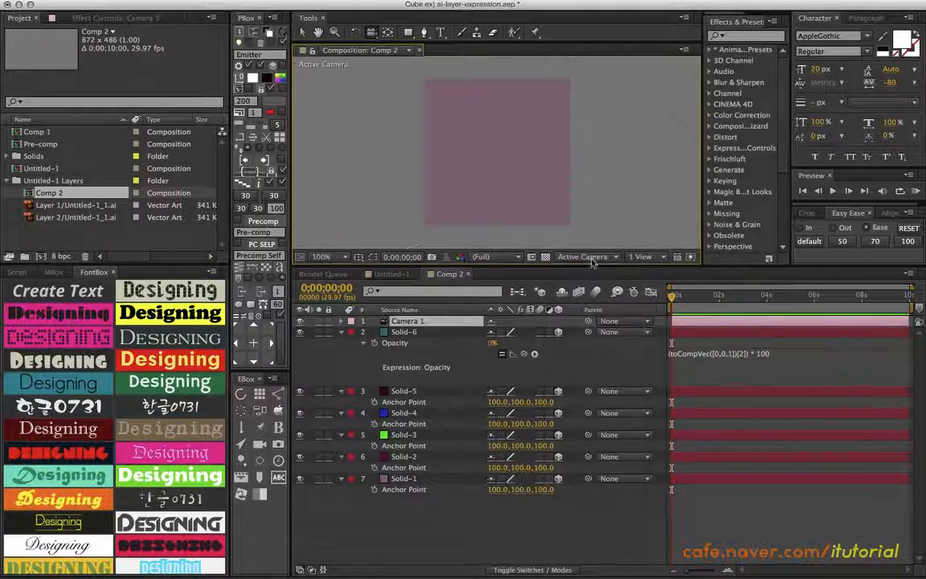
pyautogui.moveTo(483, 138); pyautogui.dragTo(565, 198)
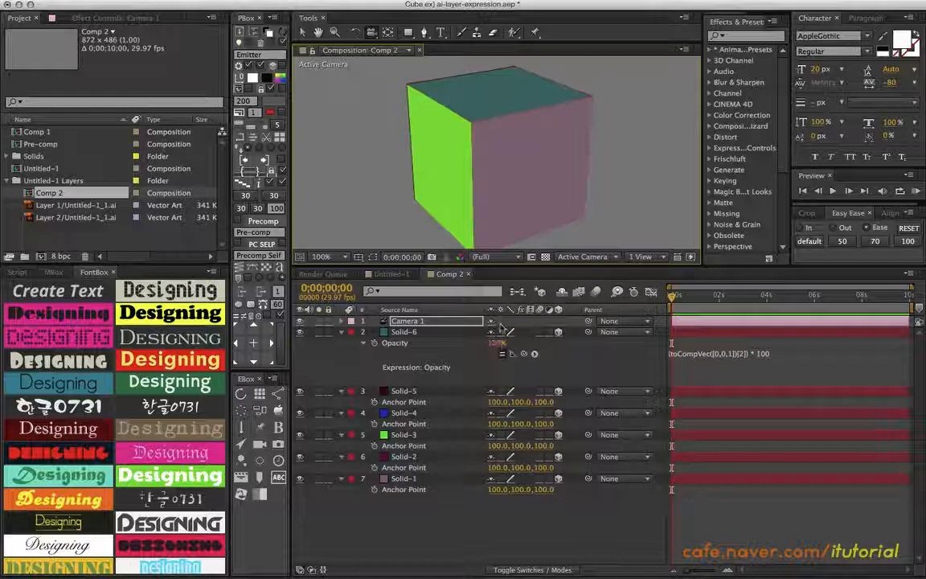
pyautogui.moveTo(505, 188); pyautogui.dragTo(522, 133)
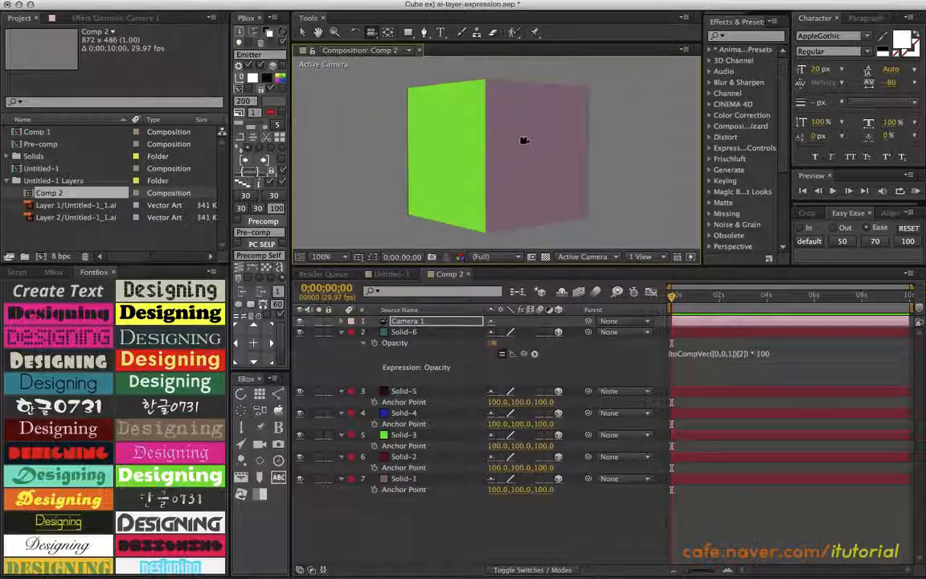
pyautogui.moveTo(524, 147); pyautogui.dragTo(505, 189)
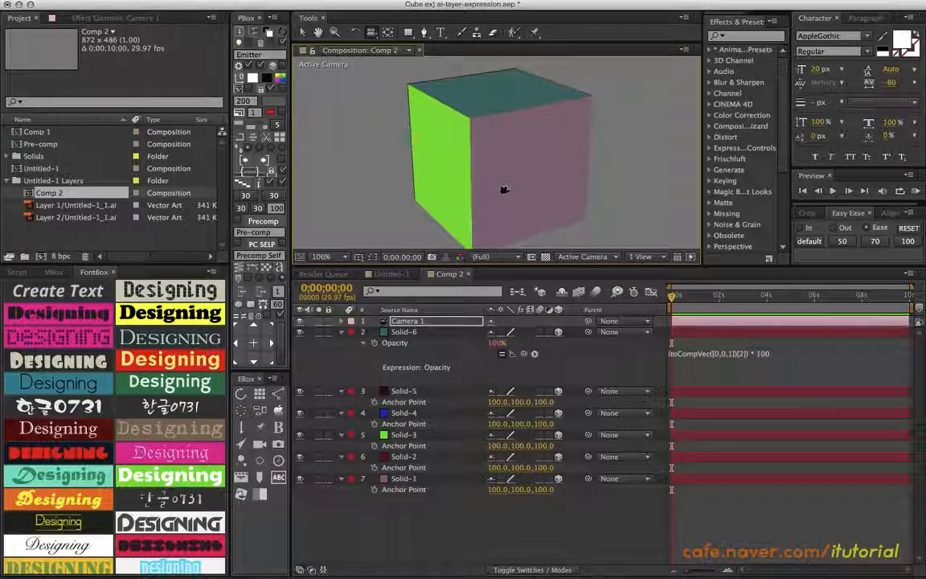
# Copy only the expression from Solid-6's Opacity and paste it onto Solid-1 through Solid-5.
pyautogui.click(400, 344)
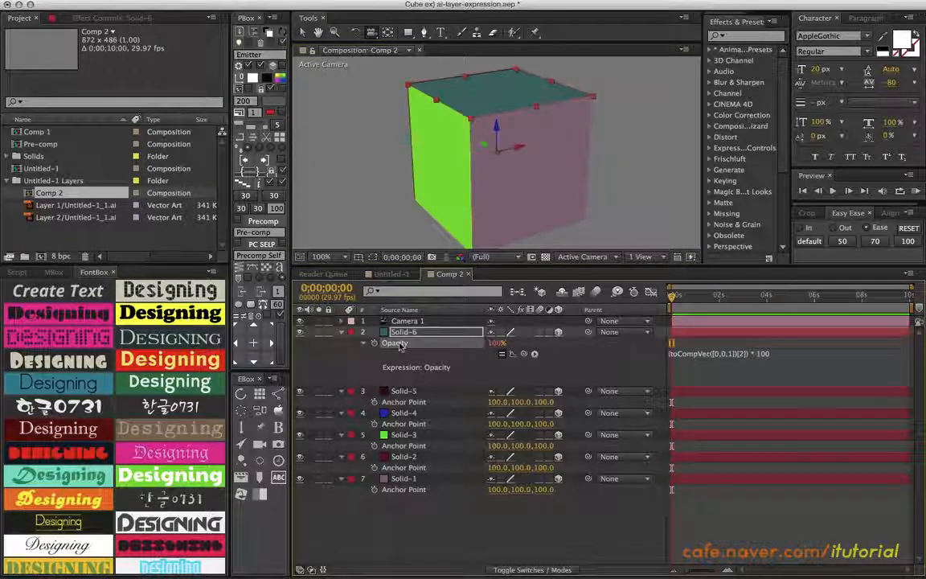
pyautogui.rightClick(400, 346)
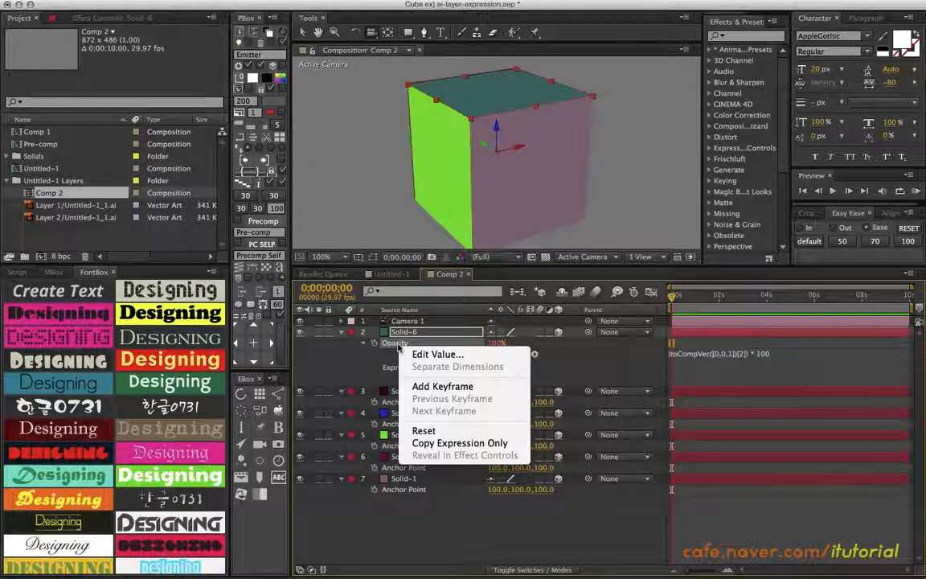
pyautogui.click(435, 443)
pyautogui.moveTo(433, 522); pyautogui.dragTo(400, 394)
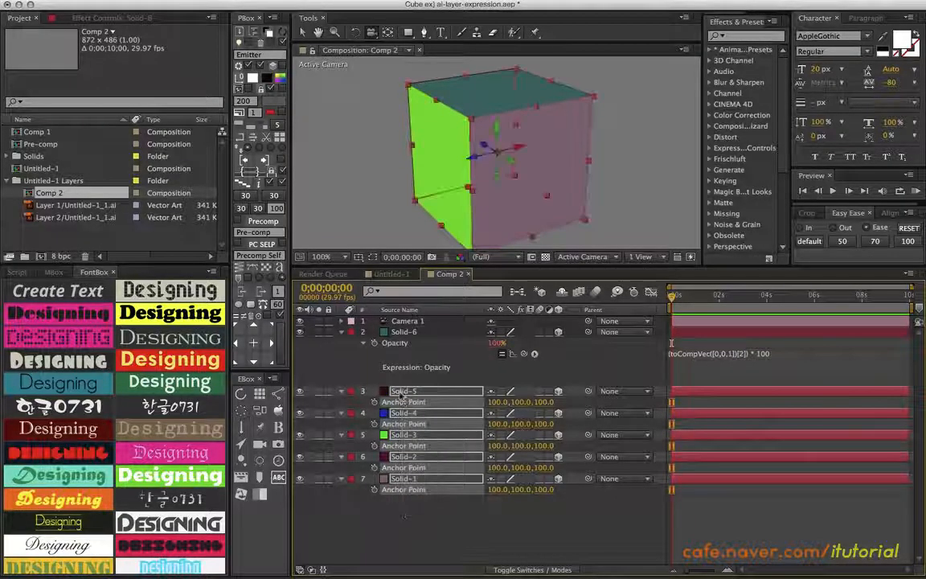
pyautogui.click(341, 393)
pyautogui.click(435, 475)
pyautogui.moveTo(435, 474); pyautogui.dragTo(407, 397)
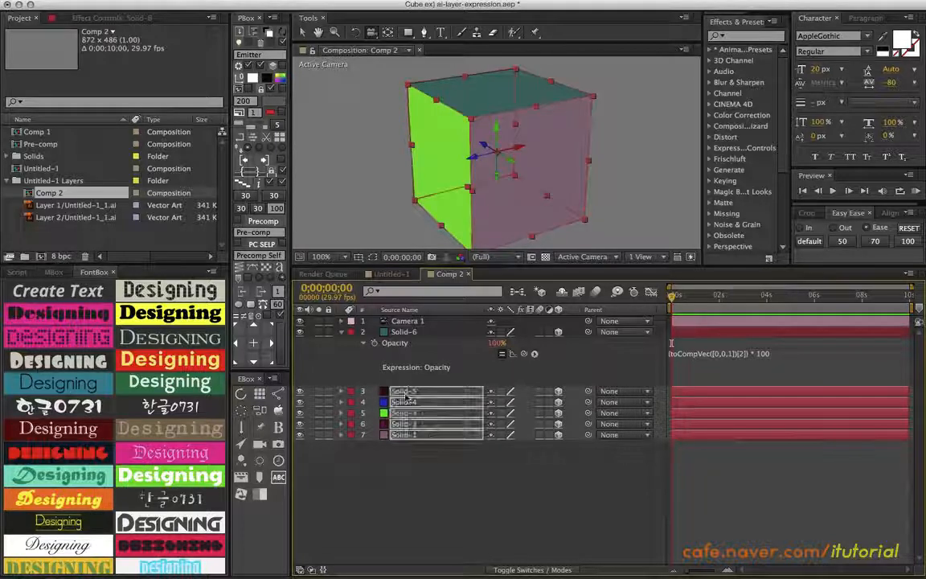
pyautogui.click(406, 463)
pyautogui.moveTo(424, 451); pyautogui.dragTo(406, 396)
pyautogui.hotkey('ctrl', 'v')
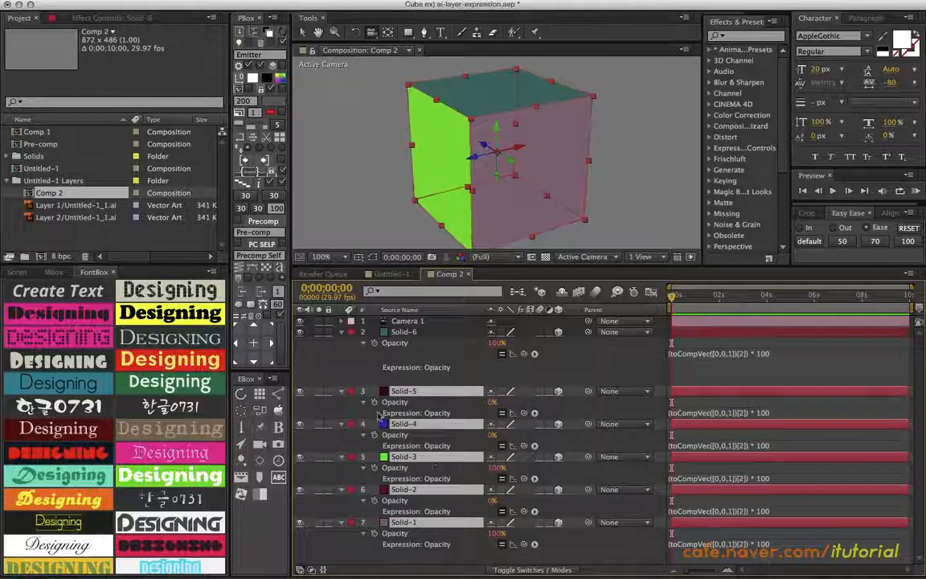
# Collapse the revealed properties of all six solid layers and clear the layer selection.
pyautogui.click(341, 392)
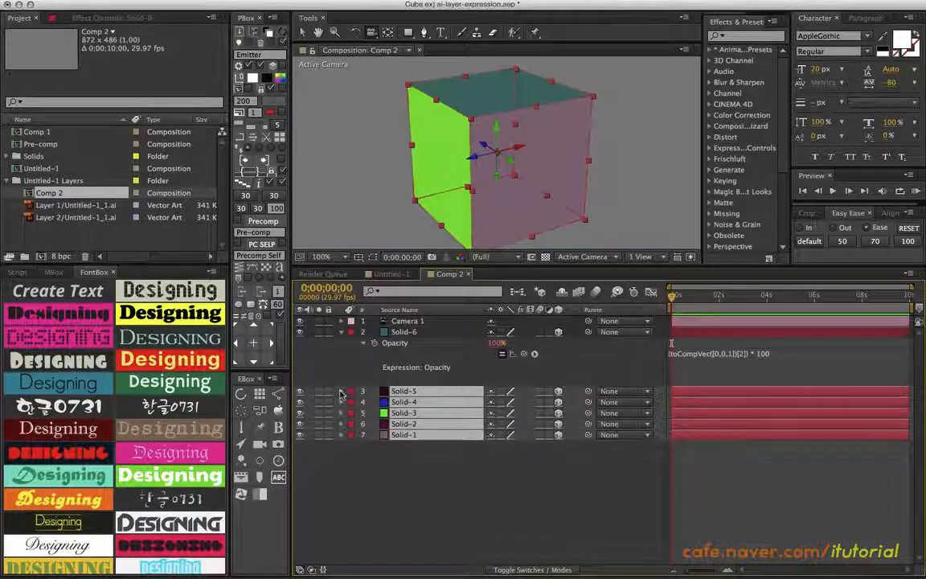
pyautogui.click(340, 332)
pyautogui.click(424, 441)
# Orbit the camera around the cube, compare it on a white background, and return the background to grey.
pyautogui.moveTo(532, 173); pyautogui.dragTo(496, 173)
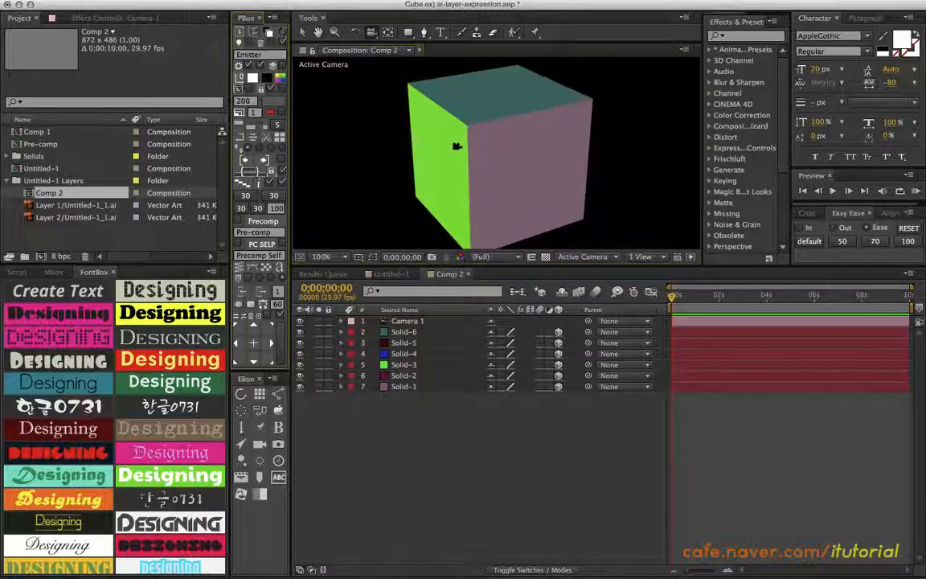
pyautogui.moveTo(479, 154)
pyautogui.mouseDown()
pyautogui.moveTo(585, 113)
pyautogui.moveTo(496, 136)
pyautogui.moveTo(371, 116)
pyautogui.moveTo(472, 111)
pyautogui.moveTo(471, 151)
pyautogui.mouseUp()
pyautogui.click(270, 32)
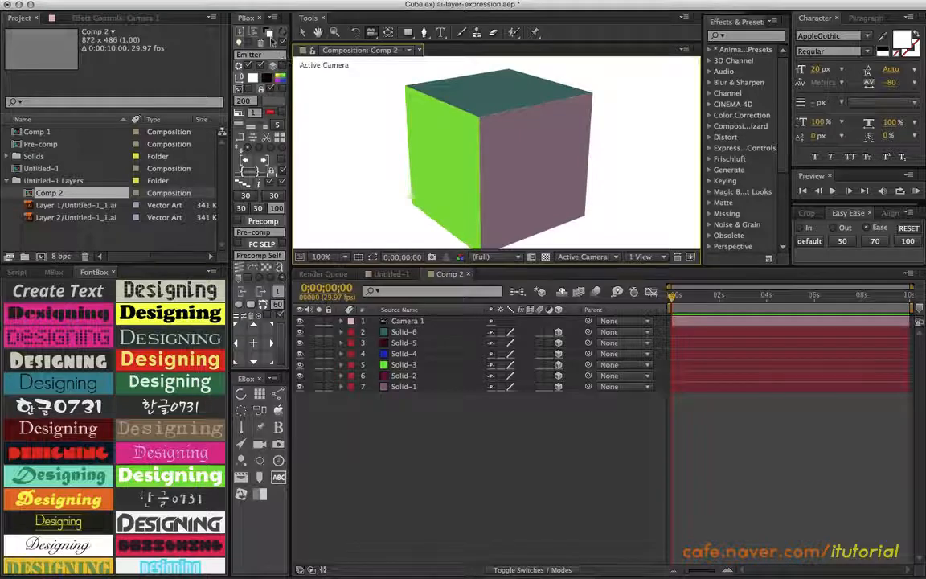
pyautogui.click(270, 34)
pyautogui.moveTo(535, 151)
pyautogui.mouseDown()
pyautogui.moveTo(453, 161)
pyautogui.moveTo(518, 149)
pyautogui.mouseUp()
pyautogui.scroll(-2, 518, 150)
pyautogui.scroll(1, 518, 150)
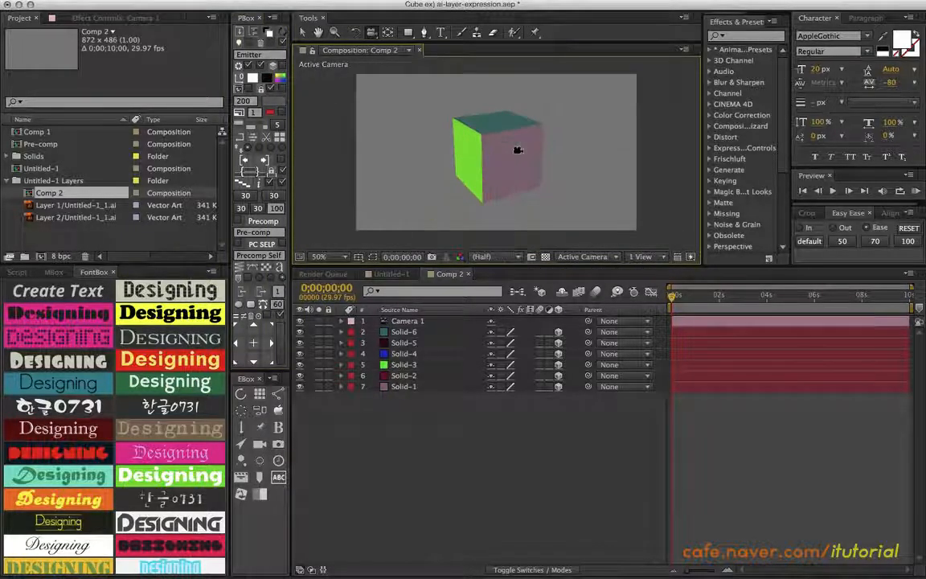
# Switch to Custom View 1, set the background to black, and orbit to inspect the cube's hidden faces and the camera.
pyautogui.click(592, 258)
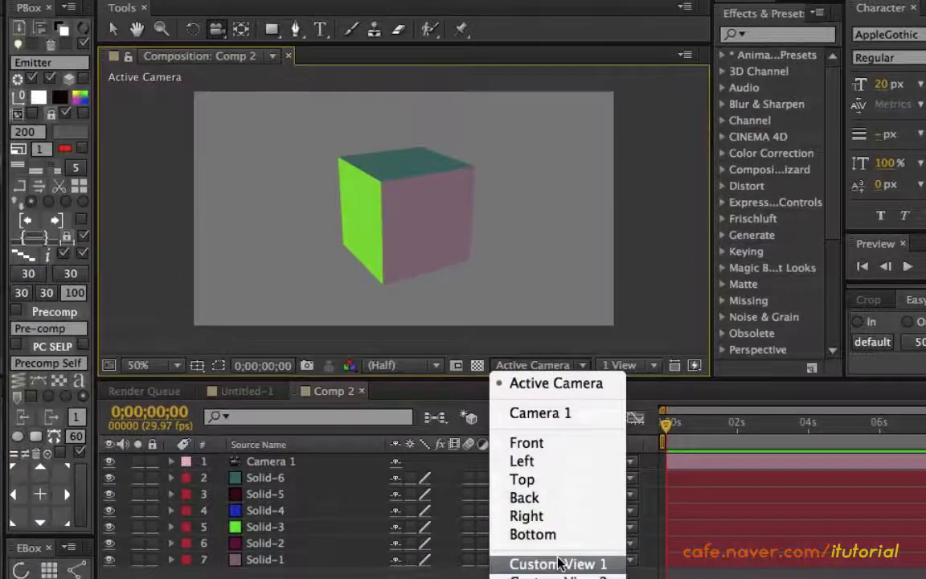
pyautogui.click(559, 564)
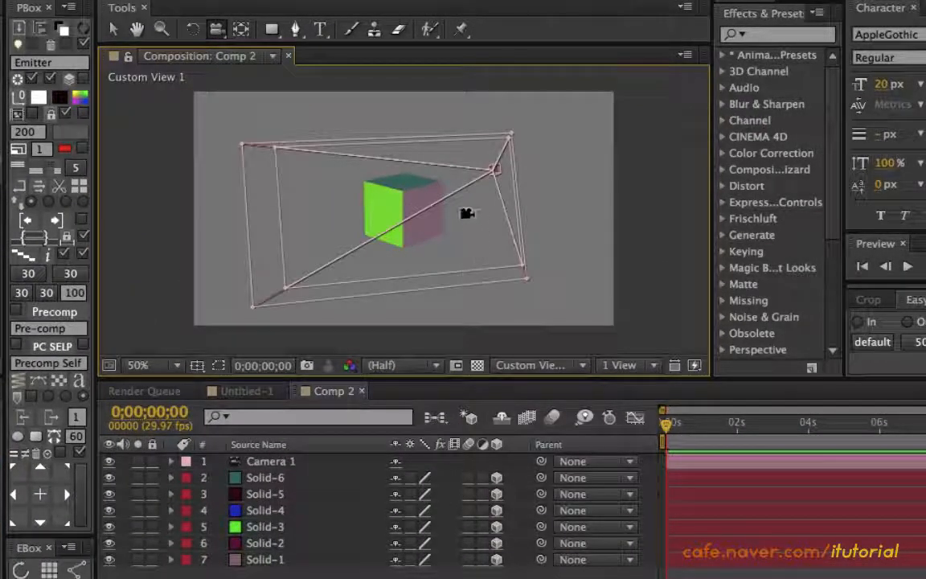
pyautogui.moveTo(467, 213); pyautogui.dragTo(269, 210)
pyautogui.click(65, 31)
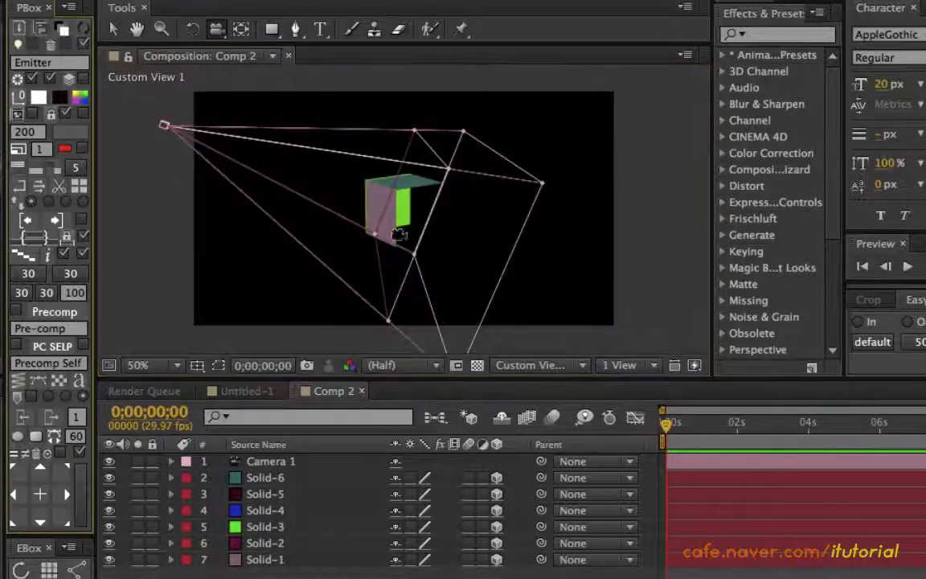
pyautogui.moveTo(383, 221)
pyautogui.mouseDown()
pyautogui.moveTo(304, 186)
pyautogui.moveTo(394, 223)
pyautogui.moveTo(368, 221)
pyautogui.mouseUp()
# Move Camera 1 slightly in the custom view with the Selection tool, and deselect it.
pyautogui.press('v')
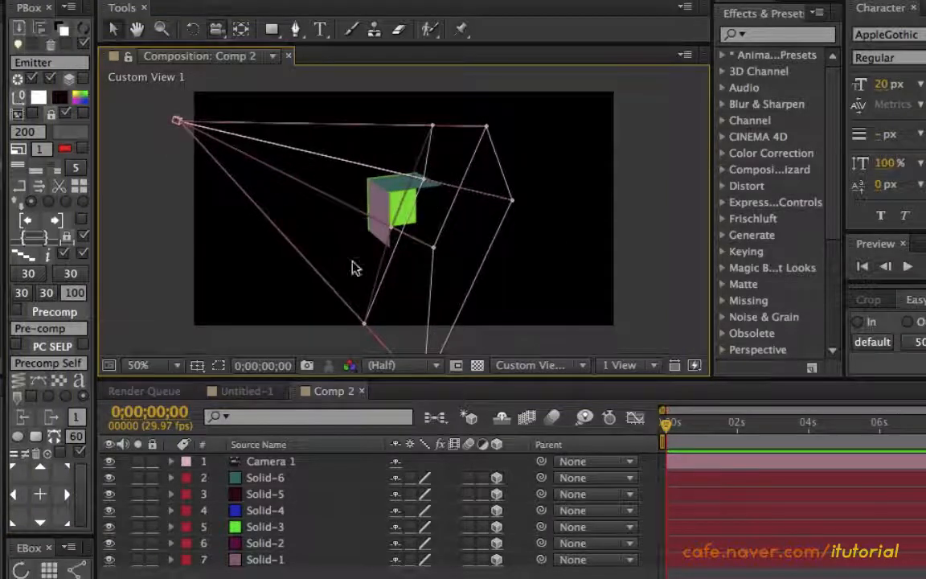
pyautogui.moveTo(177, 126); pyautogui.dragTo(206, 129)
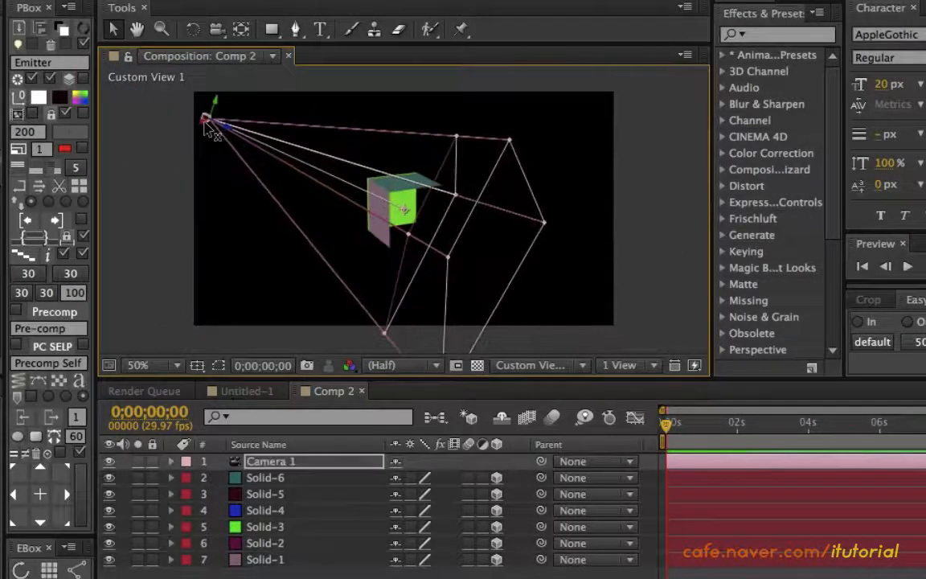
pyautogui.click(323, 572)
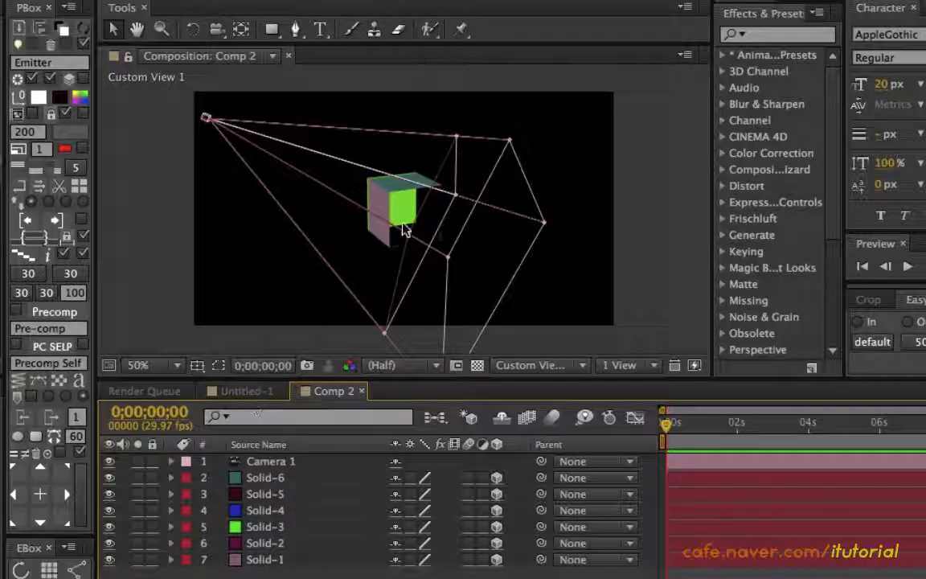
# Add a null object to the composition and make it a 3D layer.
pyautogui.click(18, 98)
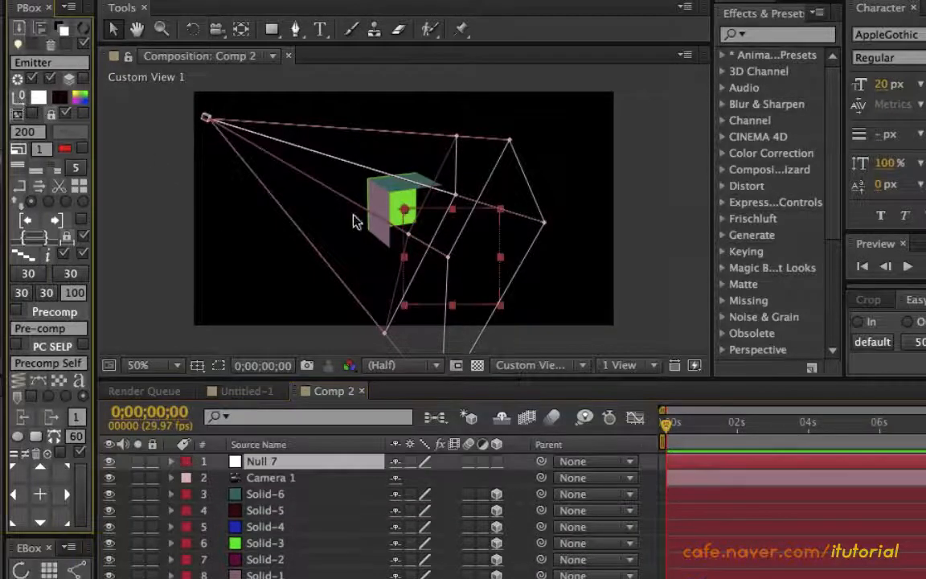
pyautogui.click(496, 461)
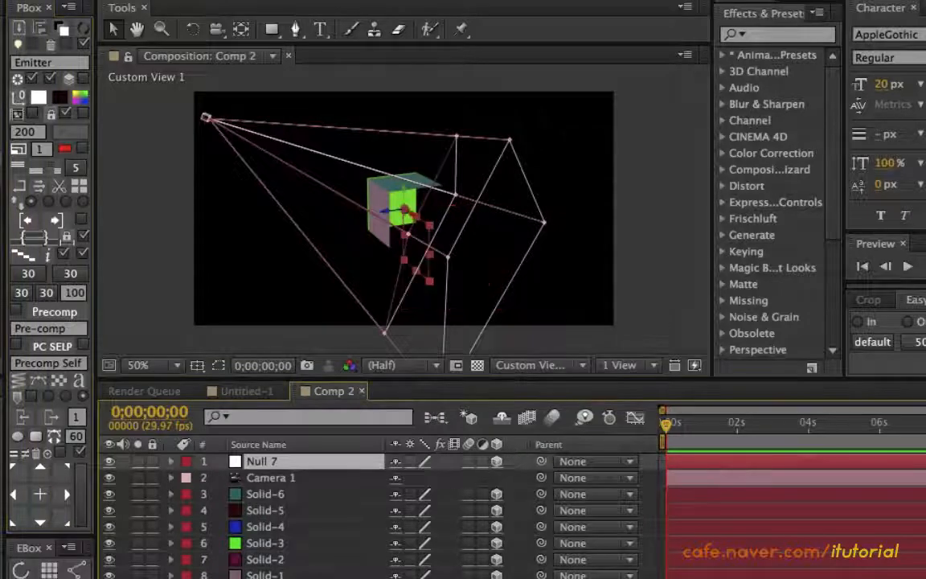
# Parent the six solids to Null 7 and set the null's Y Rotation to 12°.
pyautogui.moveTo(338, 577); pyautogui.dragTo(265, 497)
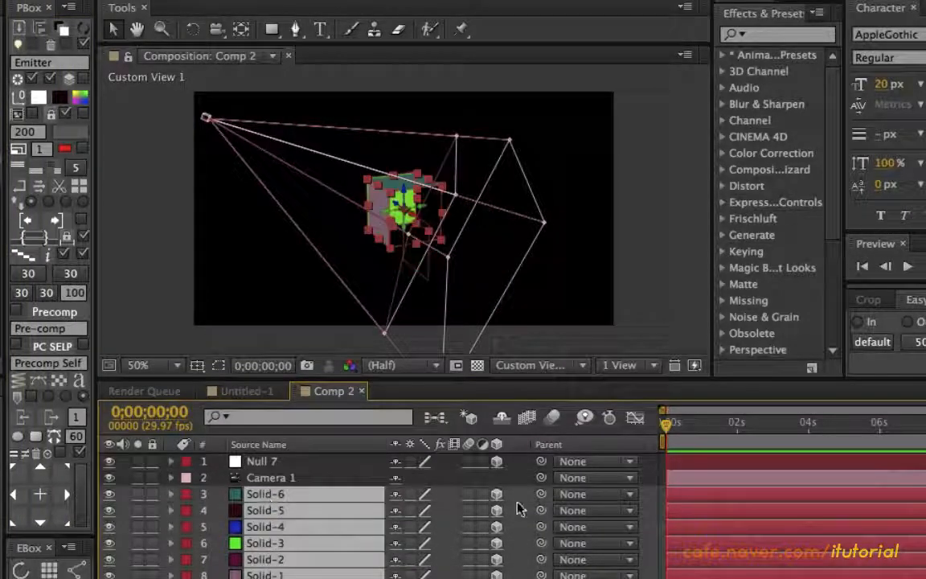
pyautogui.moveTo(541, 494); pyautogui.dragTo(264, 468)
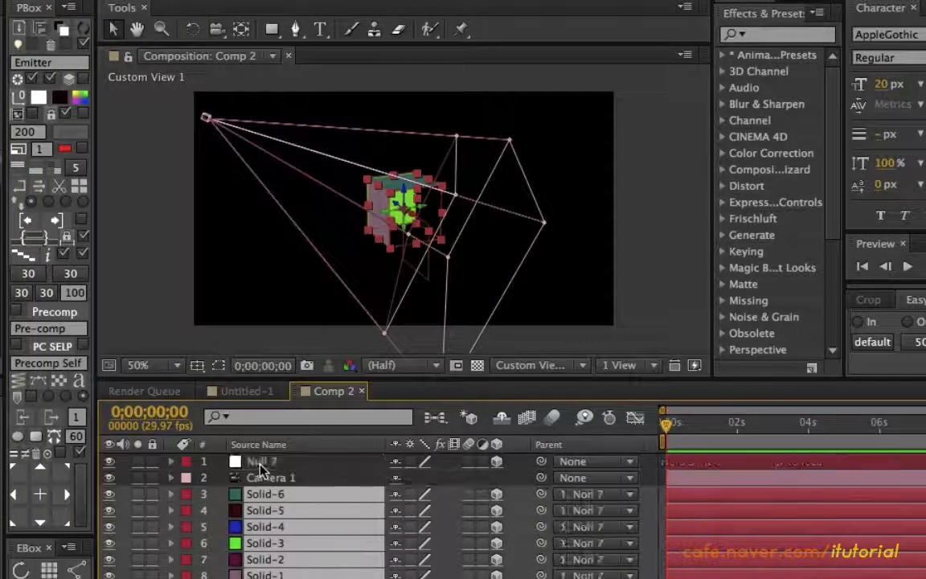
pyautogui.press('r')
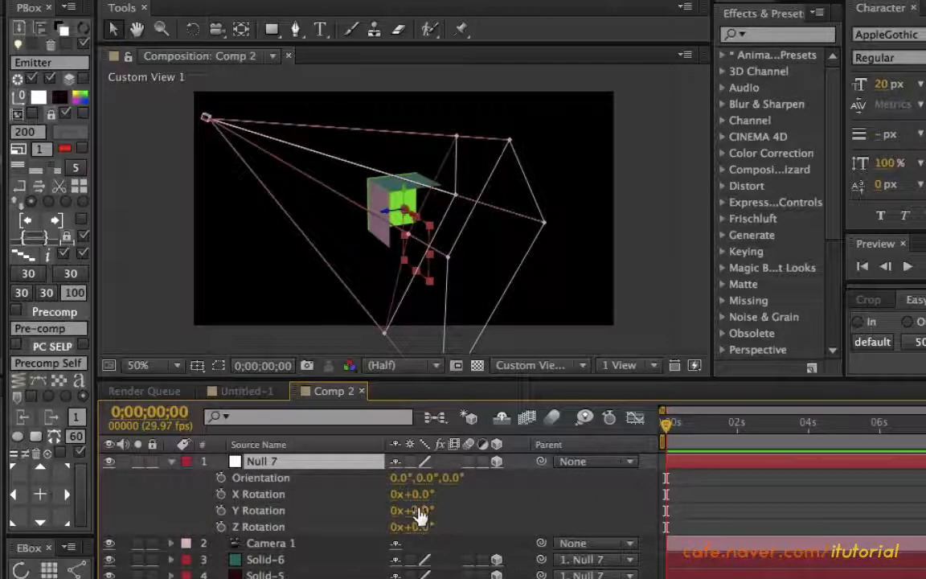
pyautogui.moveTo(418, 510); pyautogui.dragTo(382, 459)
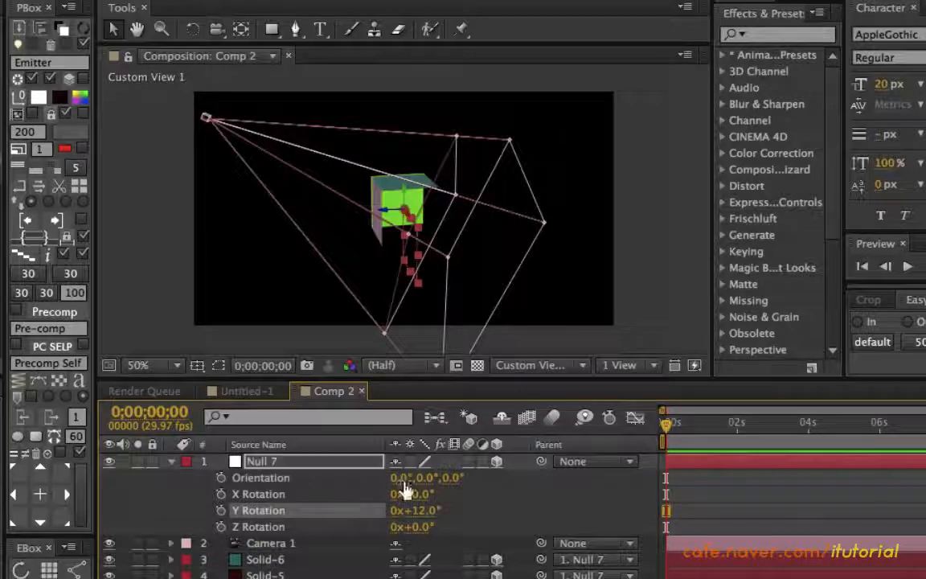
# Switch the view to Active Camera and set the null's X Rotation to 108° and Z Rotation to 81°.
pyautogui.click(535, 366)
pyautogui.click(542, 383)
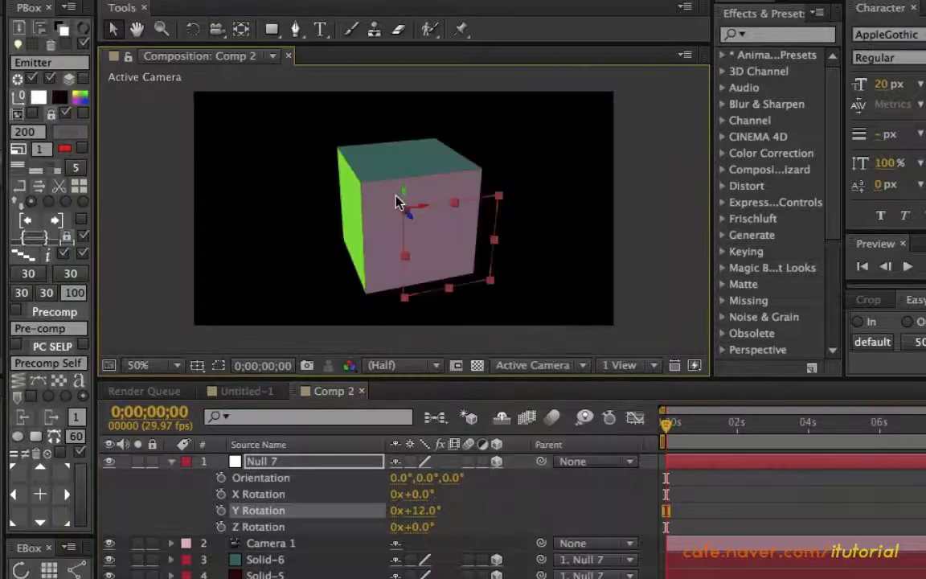
pyautogui.moveTo(406, 494); pyautogui.dragTo(512, 488)
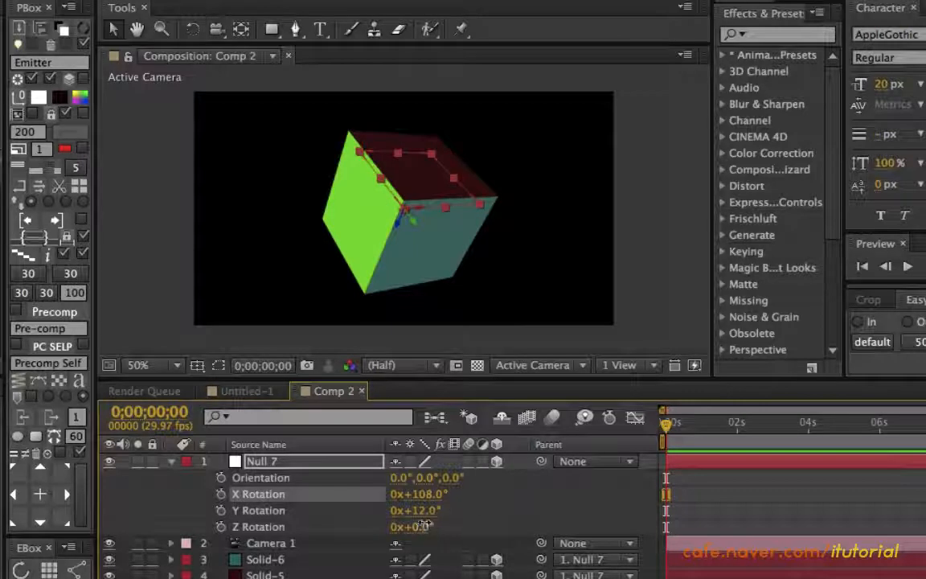
pyautogui.moveTo(412, 526); pyautogui.dragTo(460, 523)
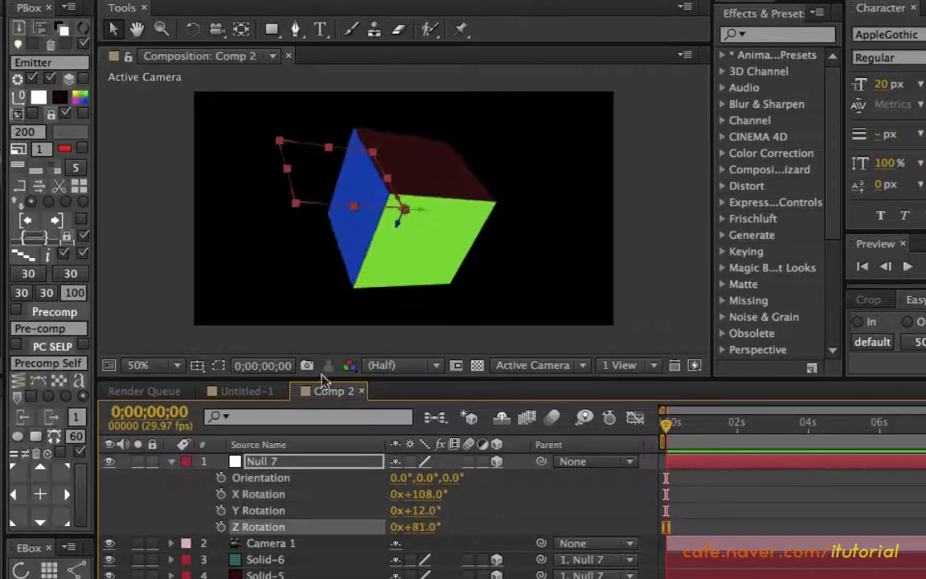
# Cycle the composition background through white to grey and hide Null 7.
pyautogui.click(64, 33)
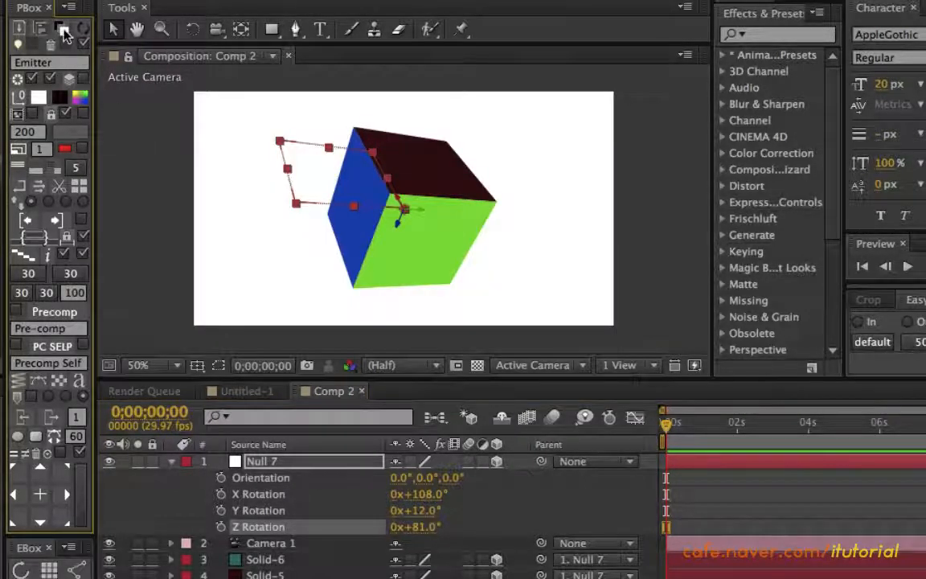
pyautogui.click(64, 32)
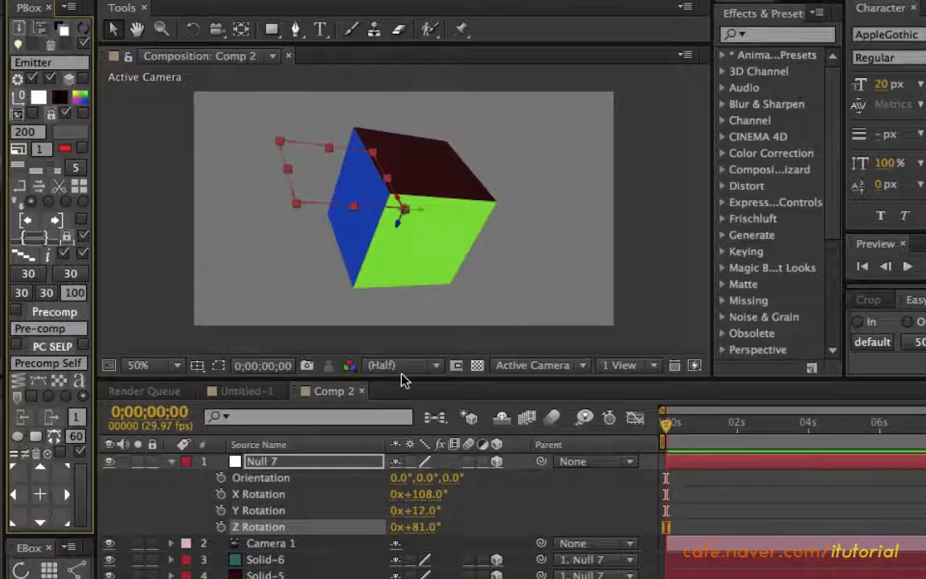
pyautogui.click(110, 461)
# Rotate the cube through the null with Y Rotation at -57° and X Rotation at 129°.
pyautogui.click(427, 510)
pyautogui.moveTo(433, 510); pyautogui.dragTo(341, 490)
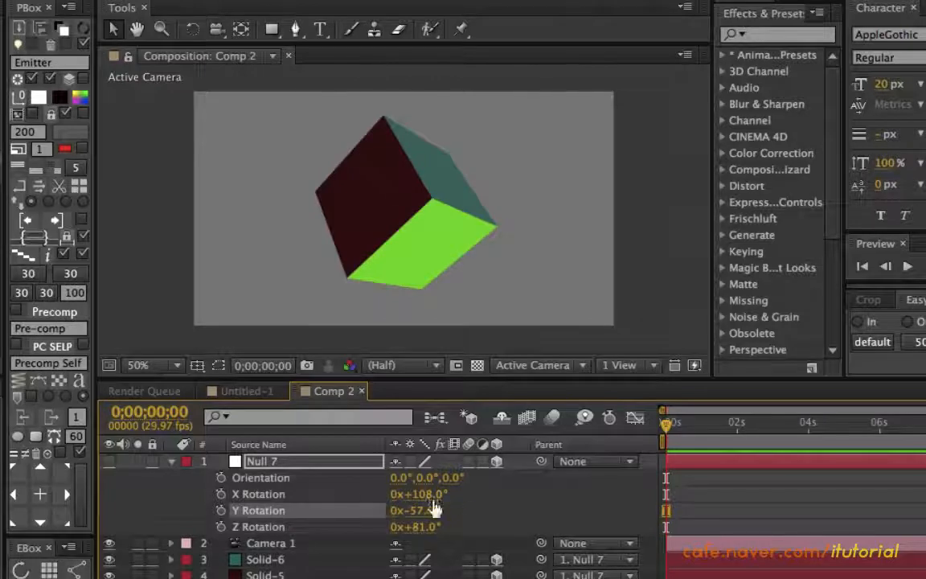
pyautogui.moveTo(430, 494); pyautogui.dragTo(398, 449)
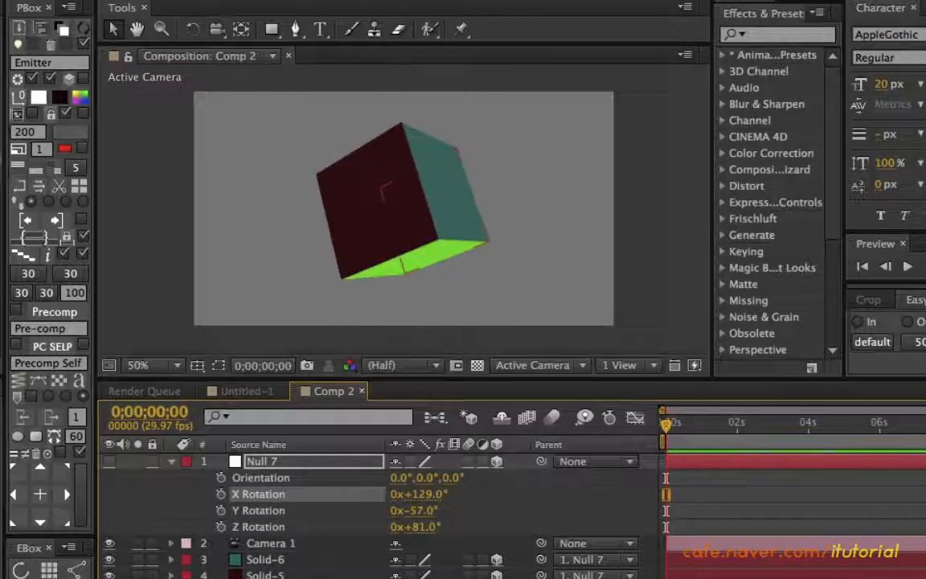
# Reset the null's X, Y and Z Rotation to 0°.
pyautogui.click(420, 494)
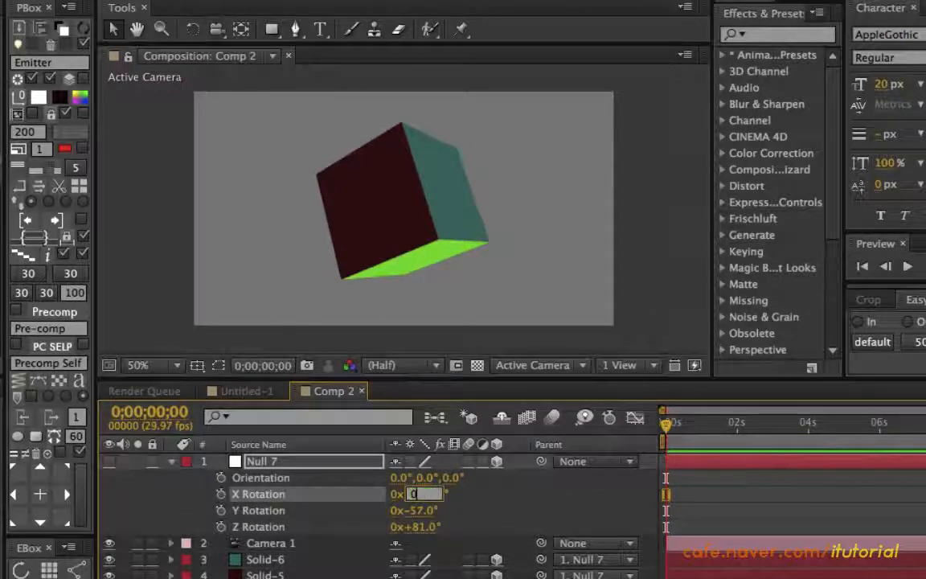
pyautogui.write('0')
pyautogui.press('Tab')
pyautogui.press('Tab')
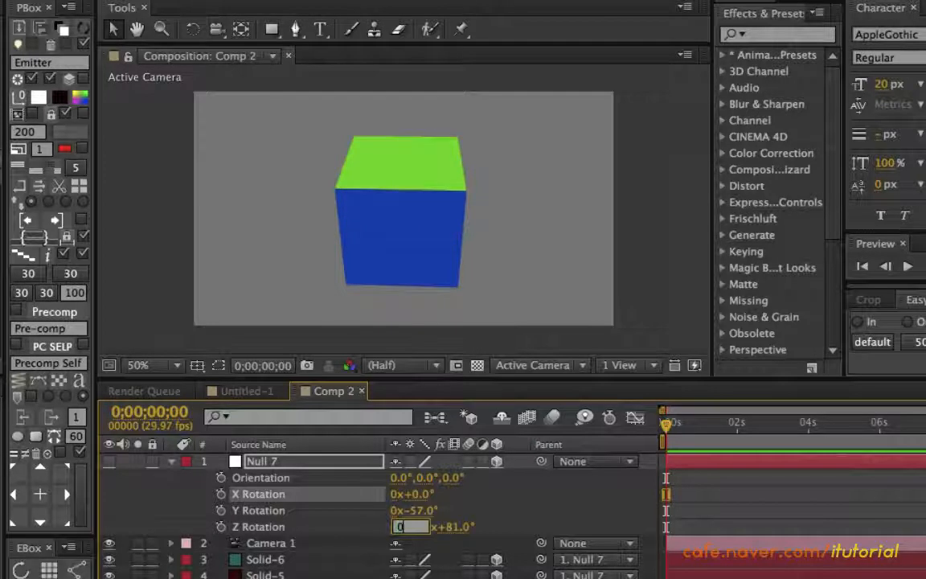
pyautogui.click(466, 528)
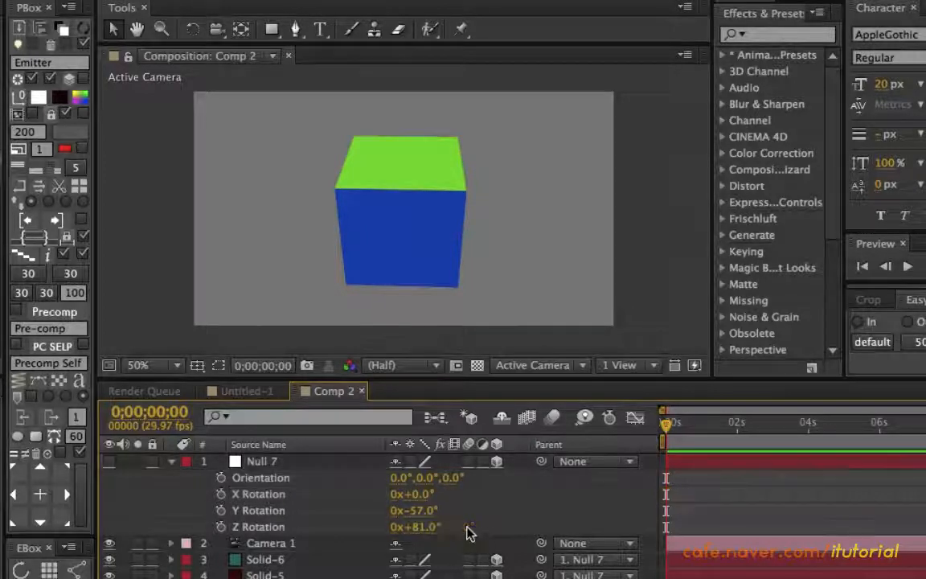
pyautogui.click(423, 511)
pyautogui.write('0')
pyautogui.press('Return')
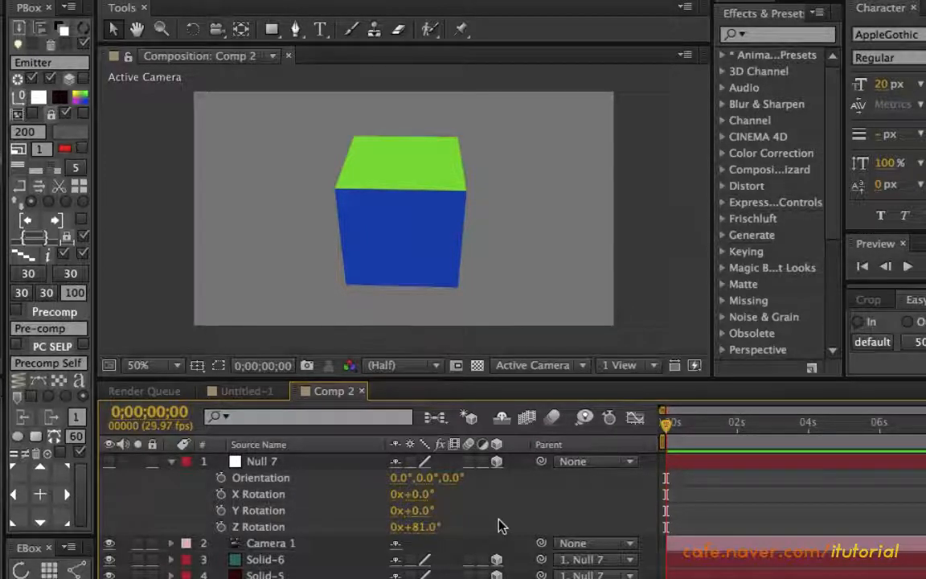
pyautogui.click(423, 527)
pyautogui.write('0')
pyautogui.press('Return')
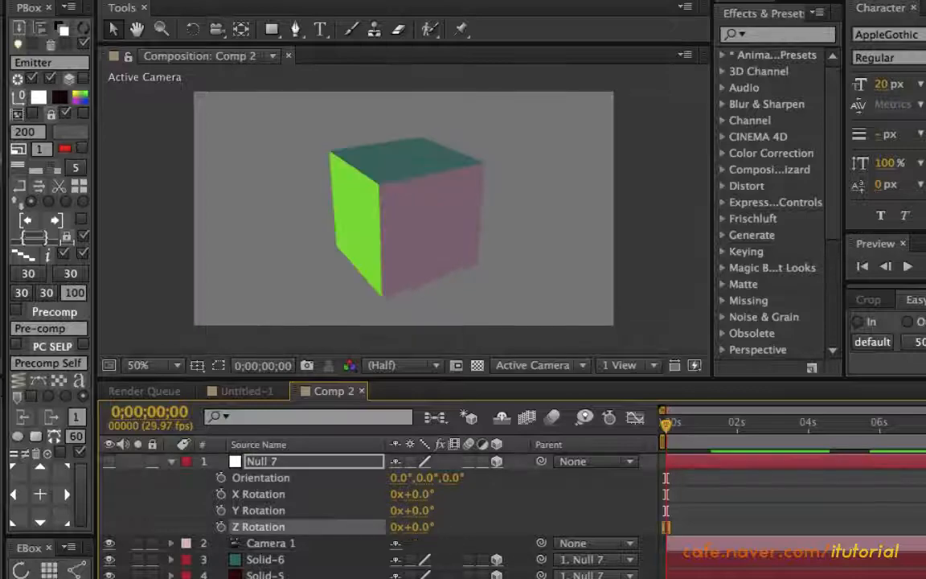
# Delete Null 7 and Camera 1 from Comp 2.
pyautogui.click(264, 460)
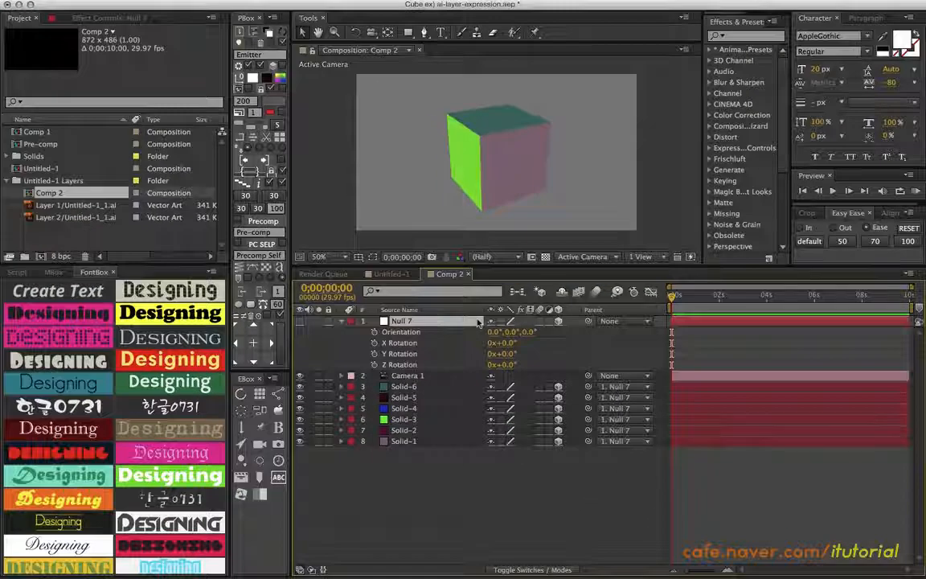
pyautogui.press('Delete')
pyautogui.click(416, 322)
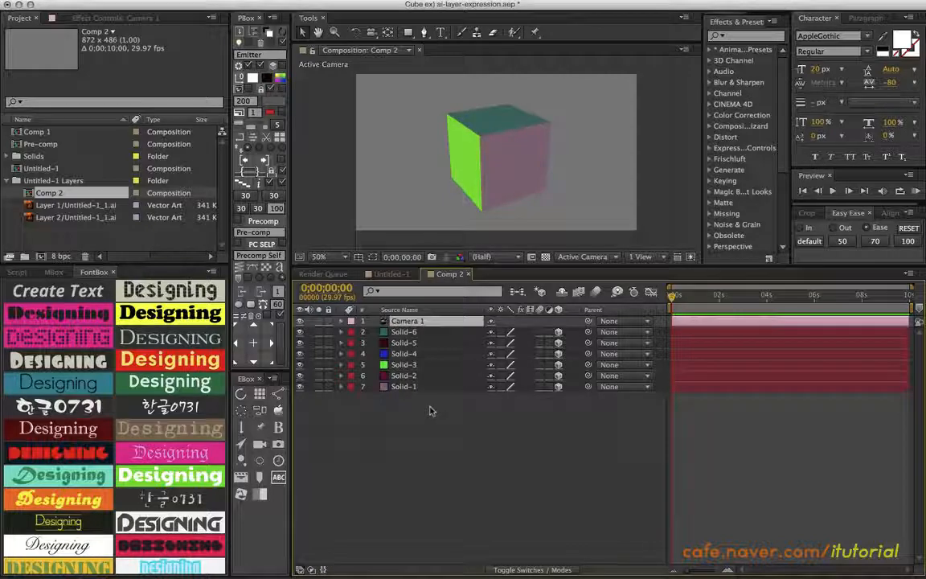
pyautogui.press('Delete')
# Pre-compose all six solids into a composition named Pre-comp.
pyautogui.moveTo(434, 412); pyautogui.dragTo(394, 322)
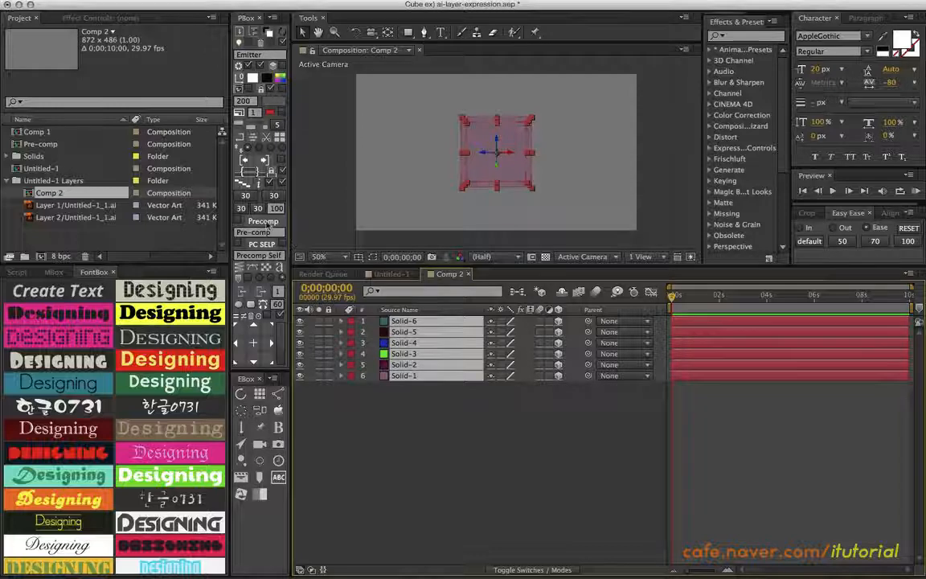
pyautogui.click(263, 222)
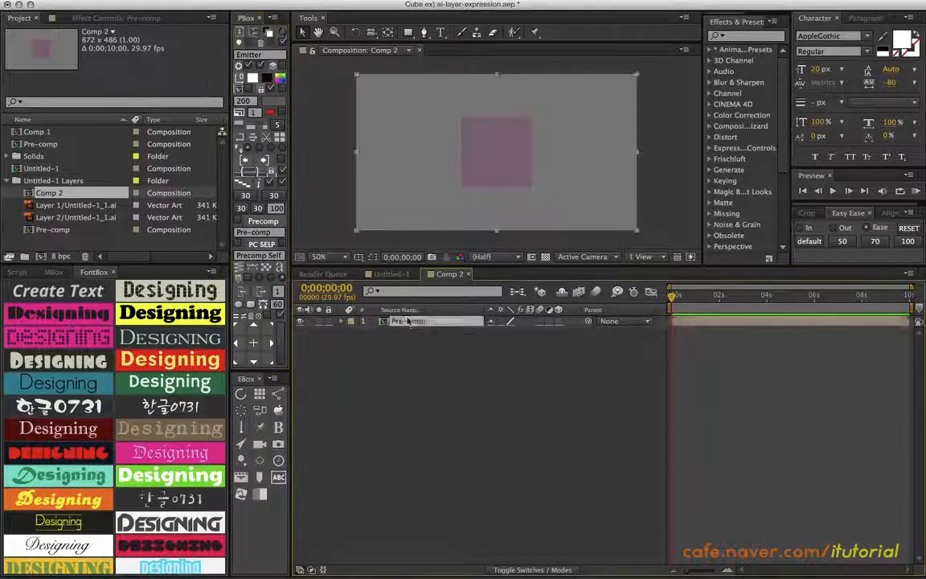
# Add a two-node 35mm camera named Camera 1 to Comp 2.
pyautogui.click(238, 6)
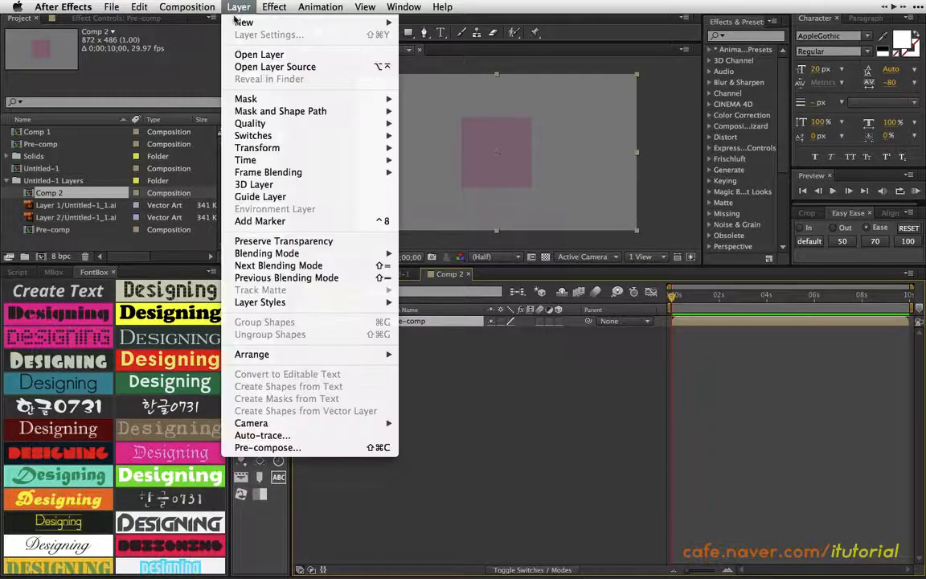
pyautogui.moveTo(243, 23)
pyautogui.click(432, 63)
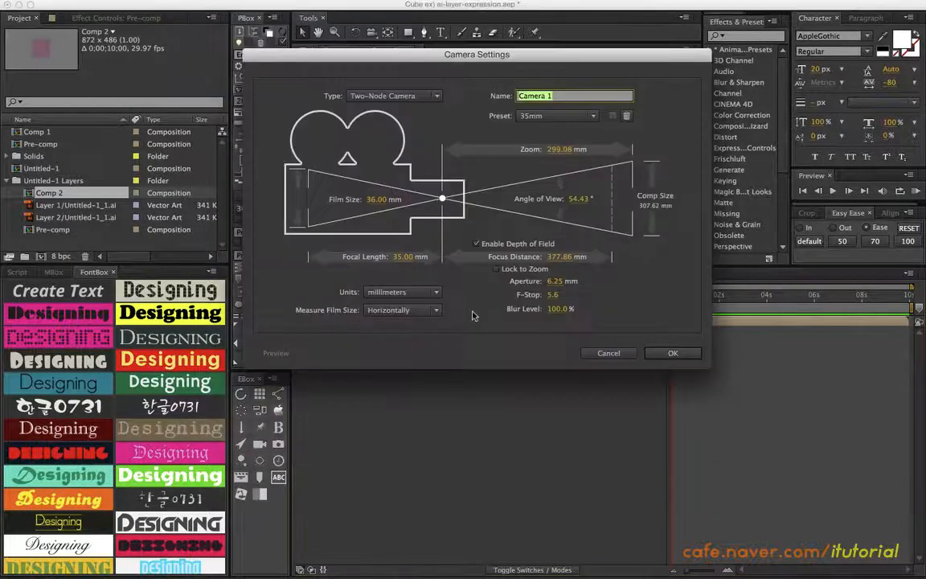
pyautogui.click(651, 352)
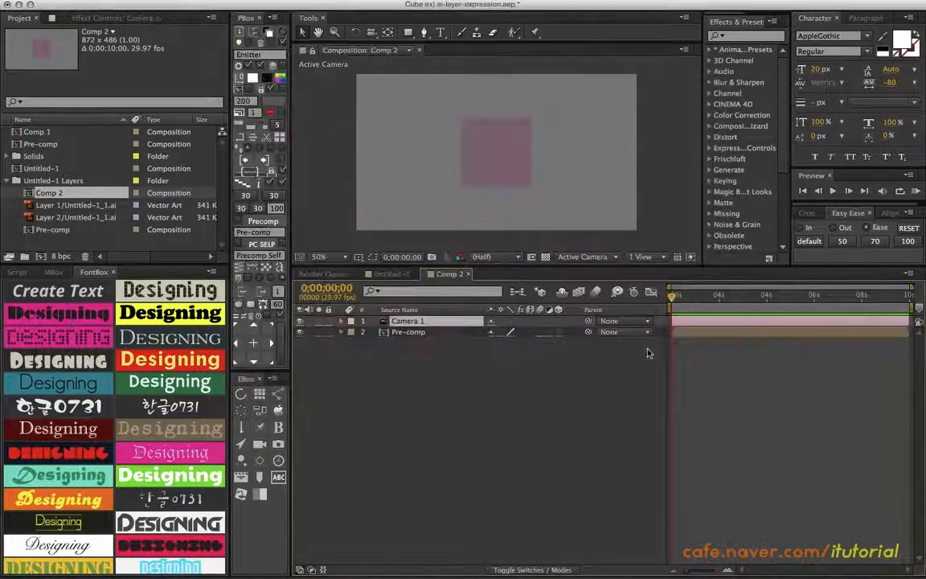
# Turn on Collapse Transformations and 3D for the Pre-comp layer, and orbit Camera 1 around it.
pyautogui.click(500, 333)
pyautogui.press('c')
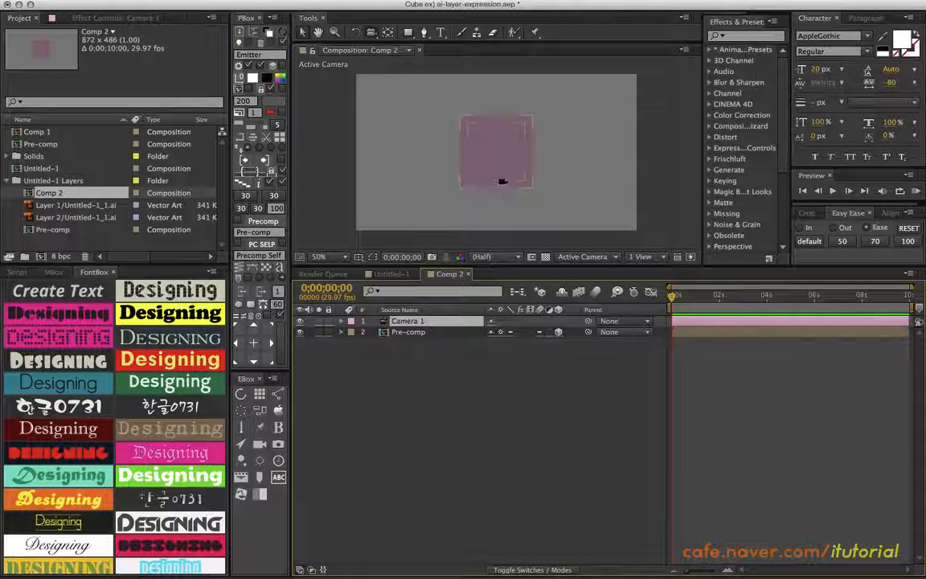
pyautogui.moveTo(491, 167); pyautogui.dragTo(519, 176)
pyautogui.moveTo(451, 135); pyautogui.dragTo(497, 140)
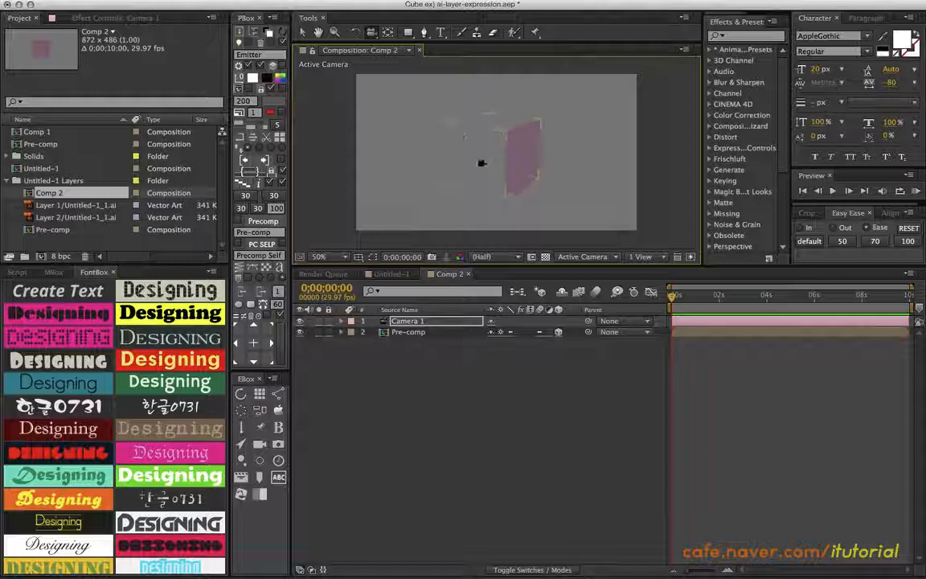
# Open the Pre-comp, add a two-node 35mm camera to it, and orbit the camera to an angled view of the cube.
pyautogui.doubleClick(410, 333)
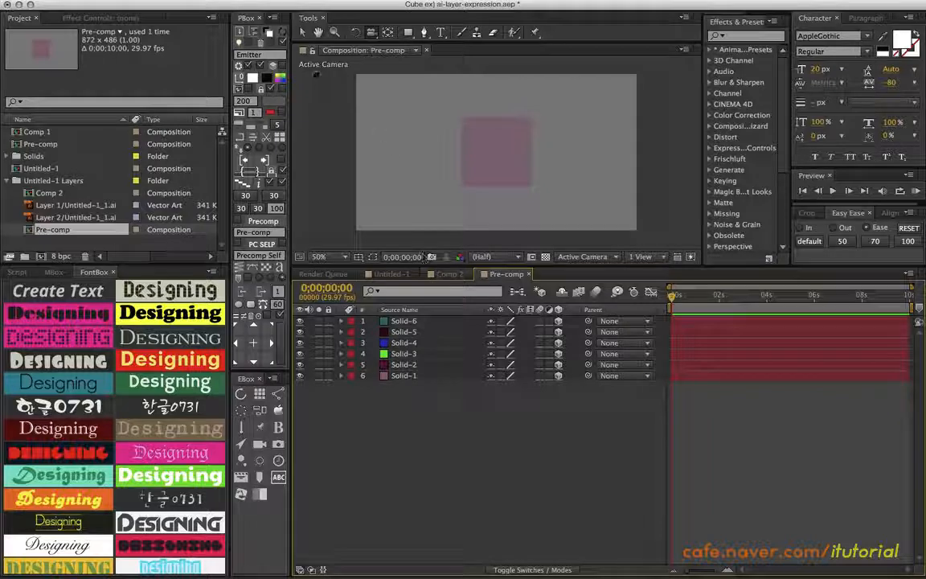
pyautogui.click(239, 7)
pyautogui.moveTo(265, 22)
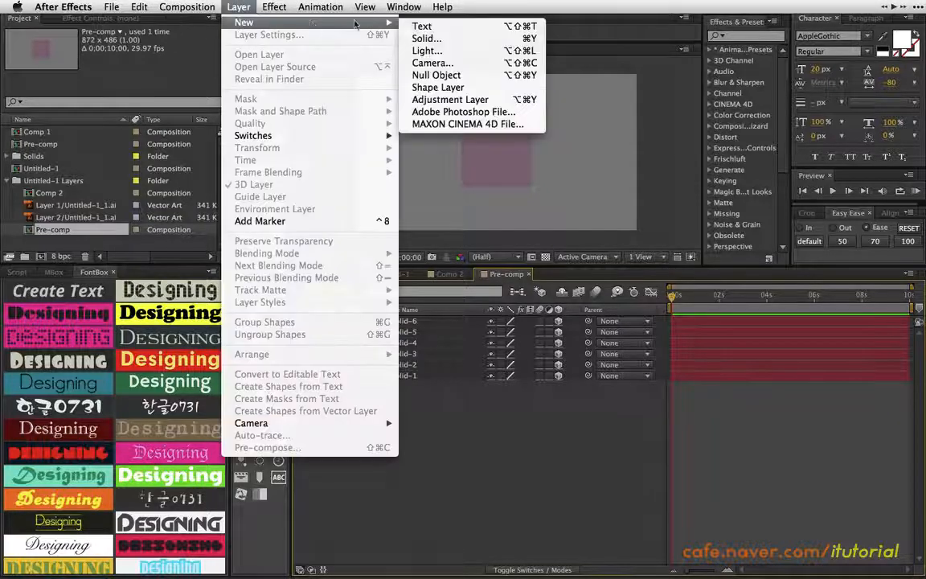
pyautogui.click(412, 63)
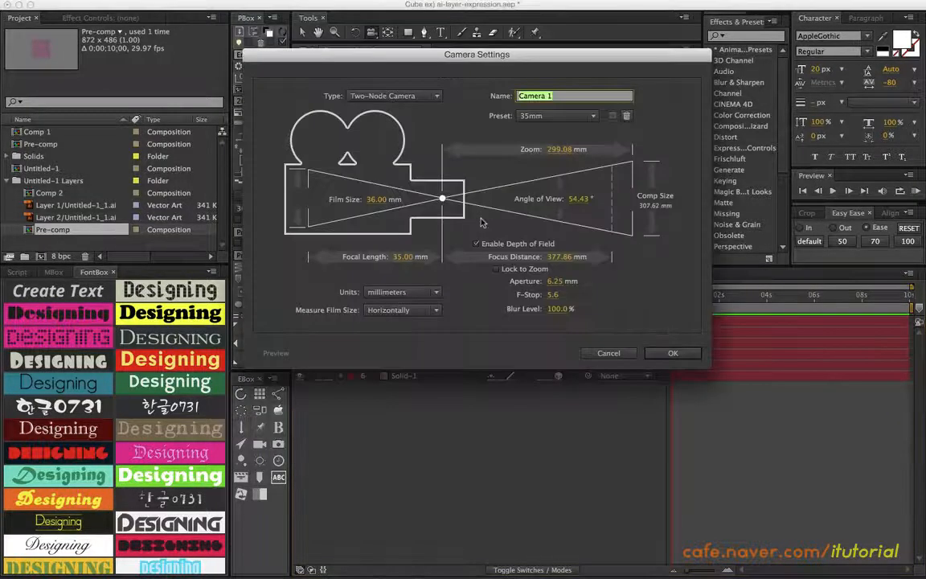
pyautogui.click(672, 352)
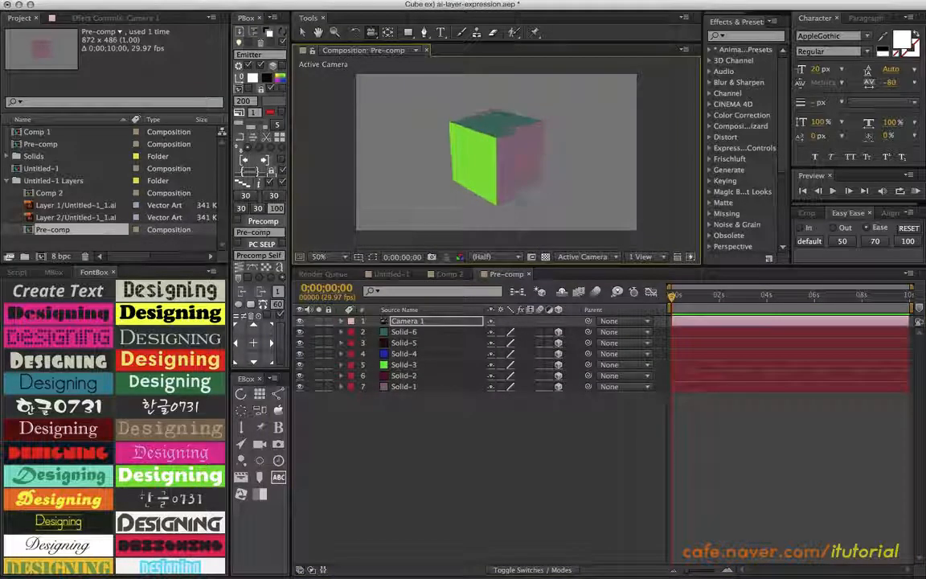
# Return to Comp 2 and orbit its camera around the collapsed Pre-comp cube to inspect its faces.
pyautogui.click(447, 273)
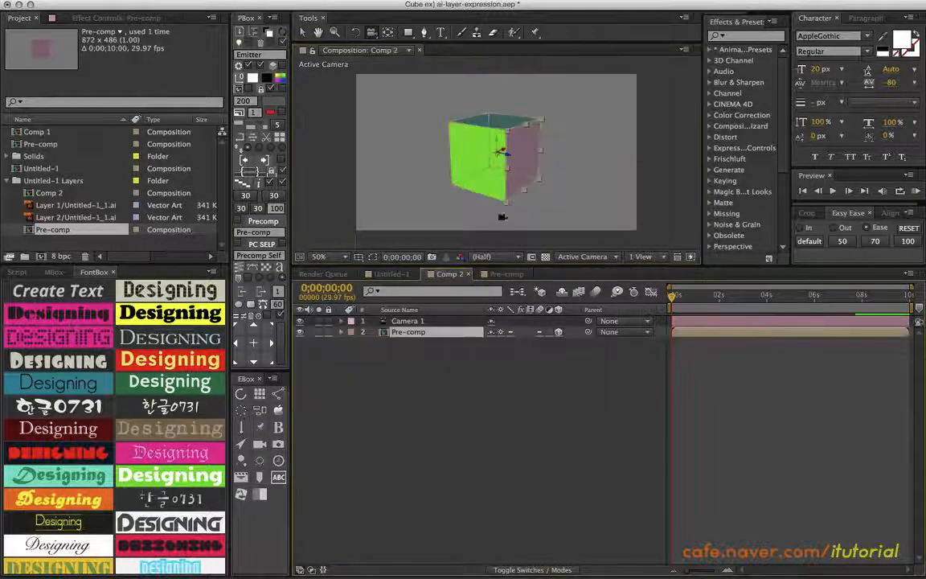
pyautogui.moveTo(509, 182); pyautogui.dragTo(351, 138)
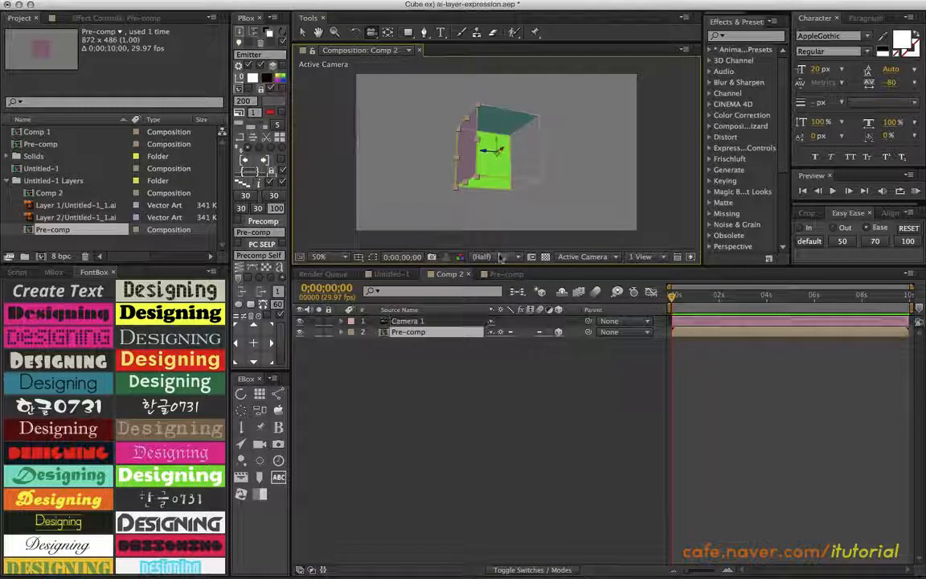
# Compare the cube inside the Pre-comp with the collapsed layer in Comp 2, and select Comp 2's Camera 1.
pyautogui.doubleClick(422, 333)
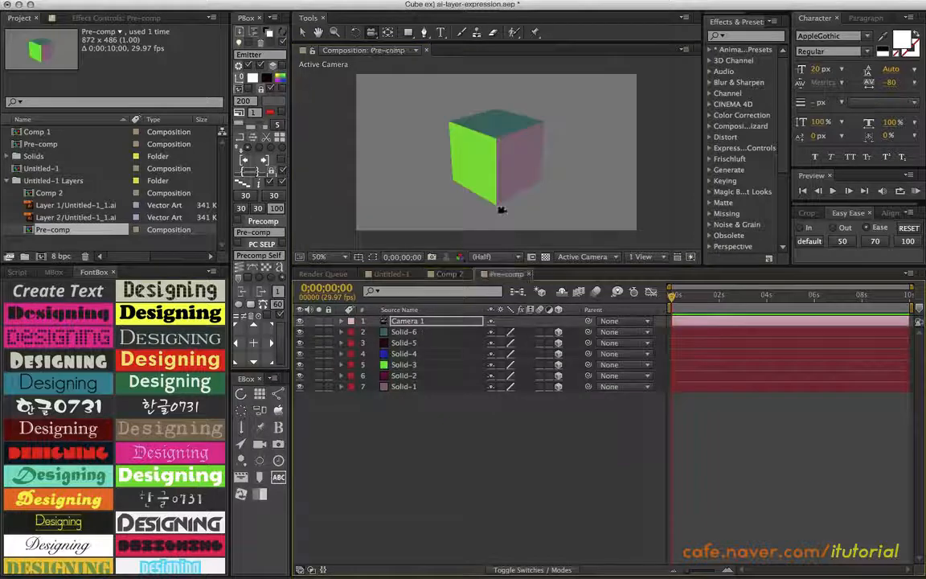
pyautogui.click(444, 275)
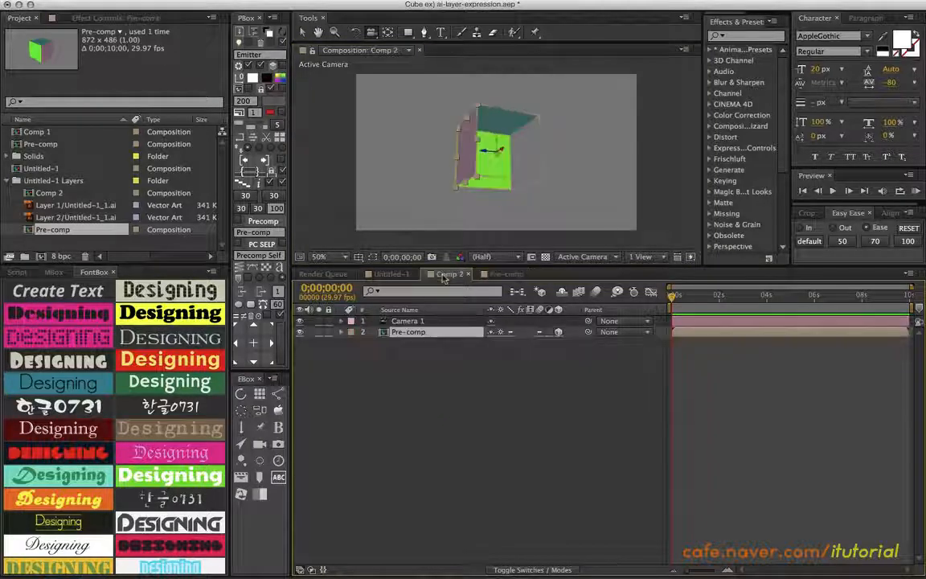
pyautogui.click(414, 350)
pyautogui.click(505, 274)
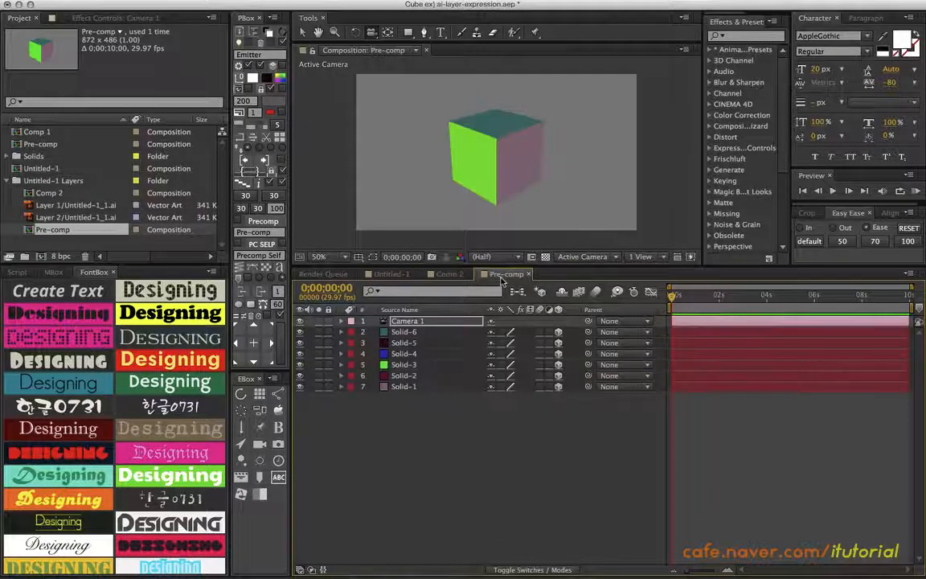
pyautogui.click(447, 274)
pyautogui.click(408, 322)
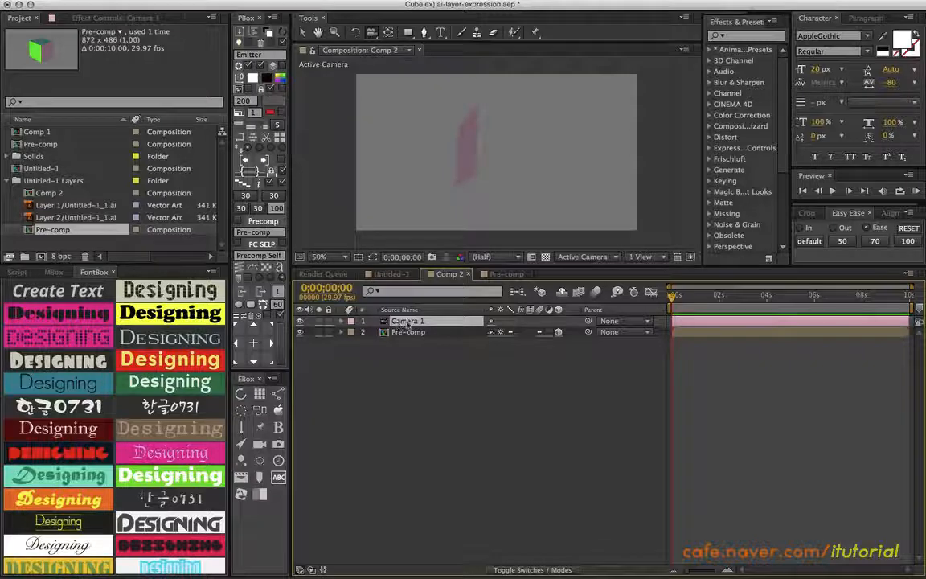
# Check the cube inside the Pre-comp, return to Comp 2 and duplicate its Camera 1.
pyautogui.click(502, 275)
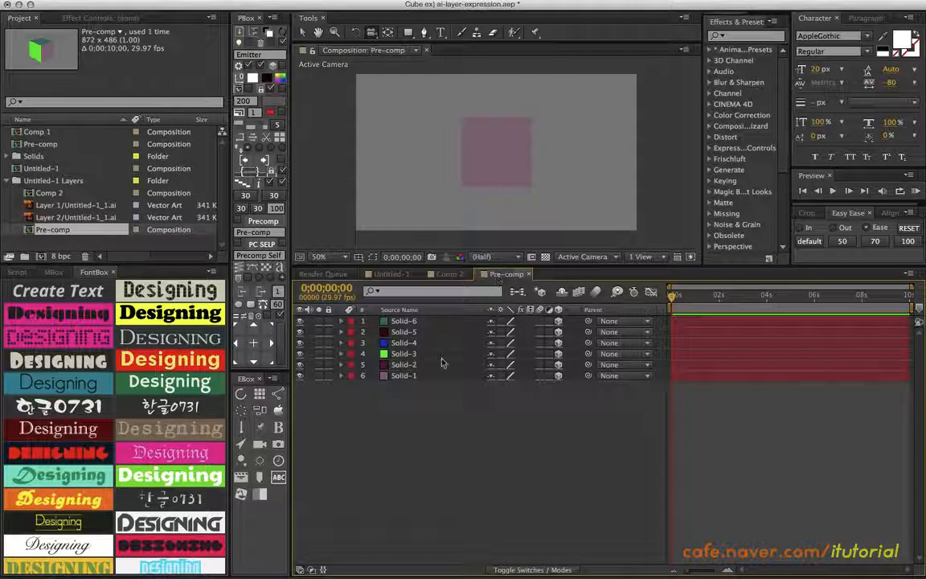
pyautogui.click(449, 276)
pyautogui.click(411, 351)
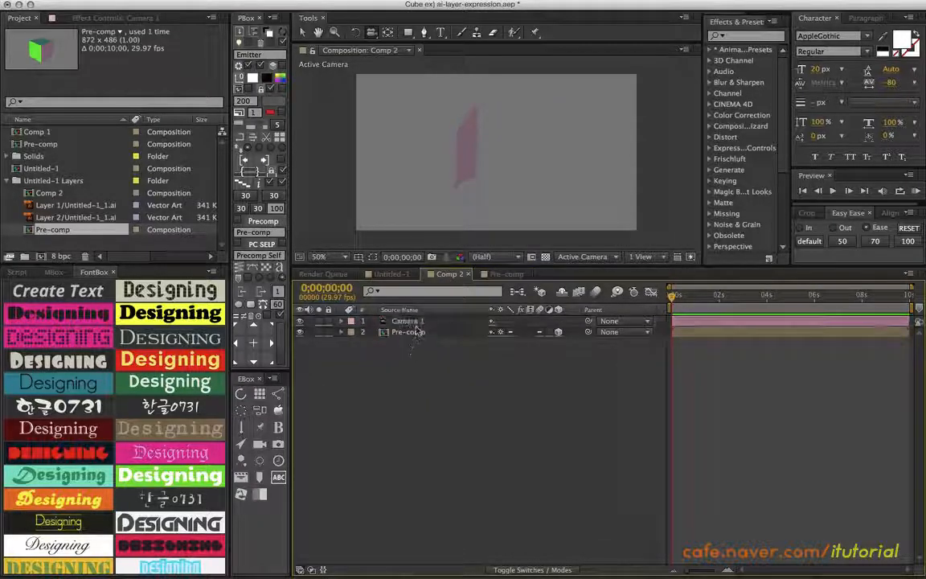
pyautogui.click(408, 321)
pyautogui.press('super+d')
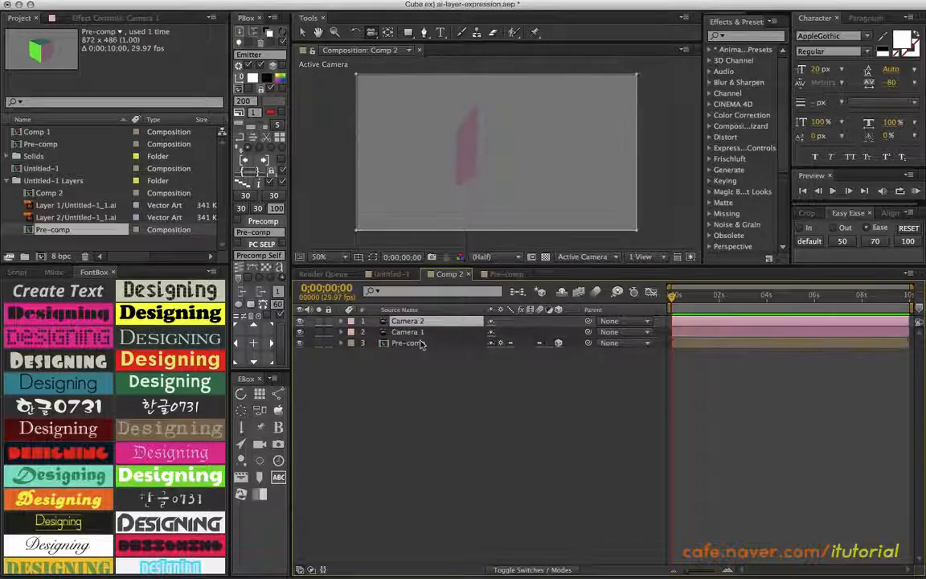
# Examine Camera 2's camera options and reveal the Transform properties of both Camera 2 and Camera 1.
pyautogui.click(343, 321)
pyautogui.click(353, 332)
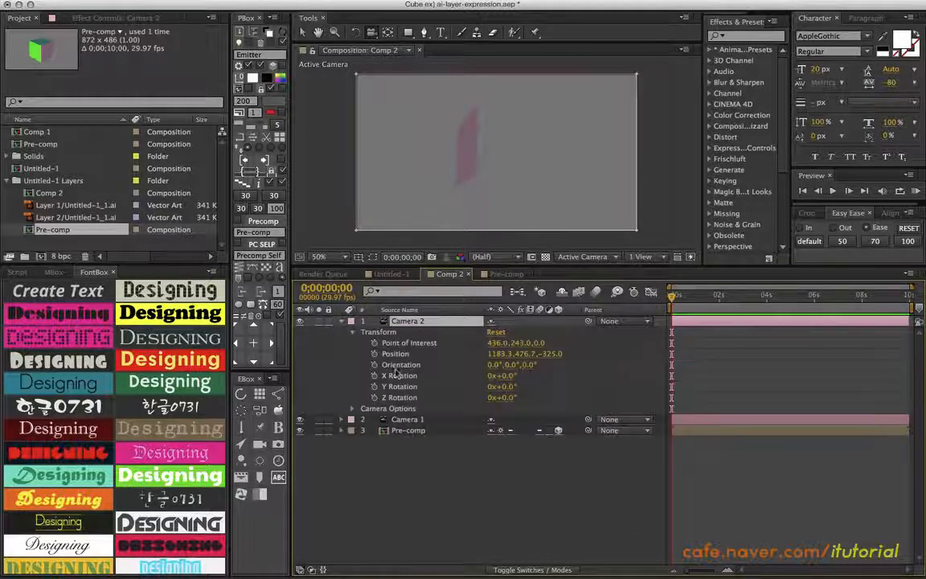
pyautogui.click(352, 409)
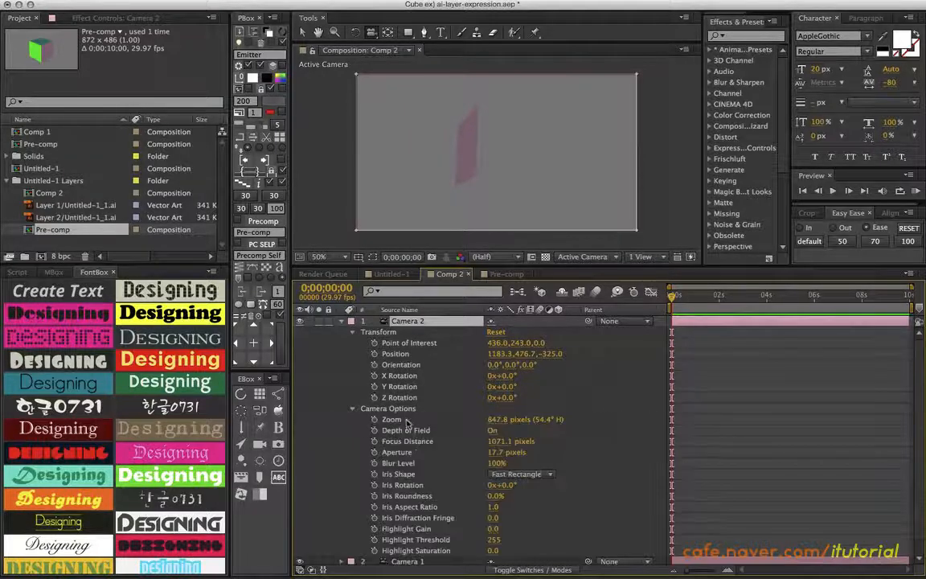
pyautogui.click(352, 409)
pyautogui.click(351, 332)
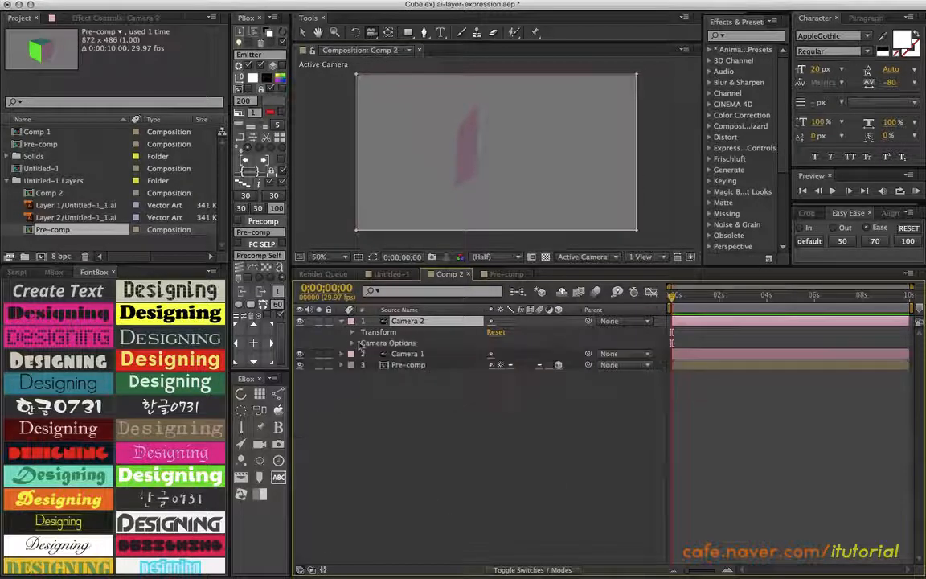
pyautogui.click(341, 353)
pyautogui.click(353, 365)
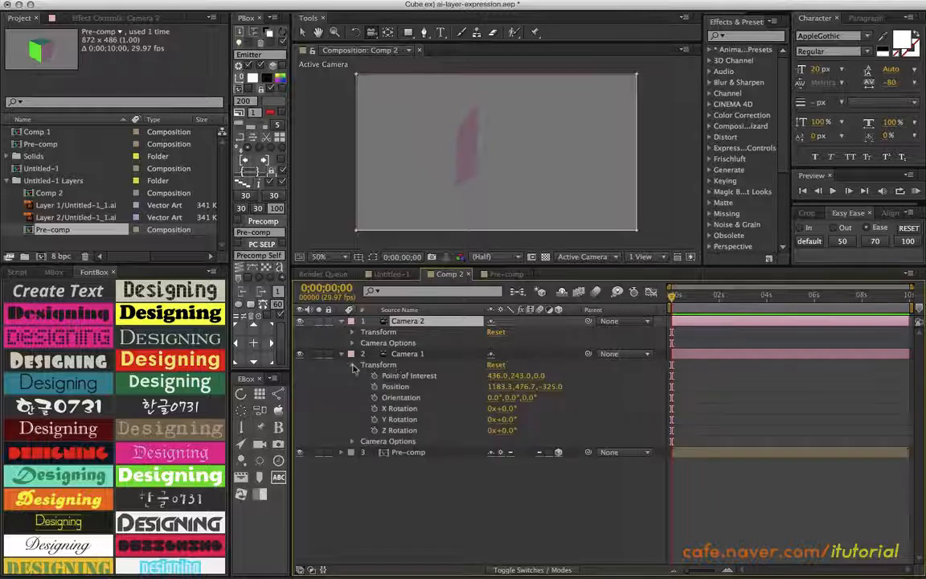
pyautogui.click(351, 332)
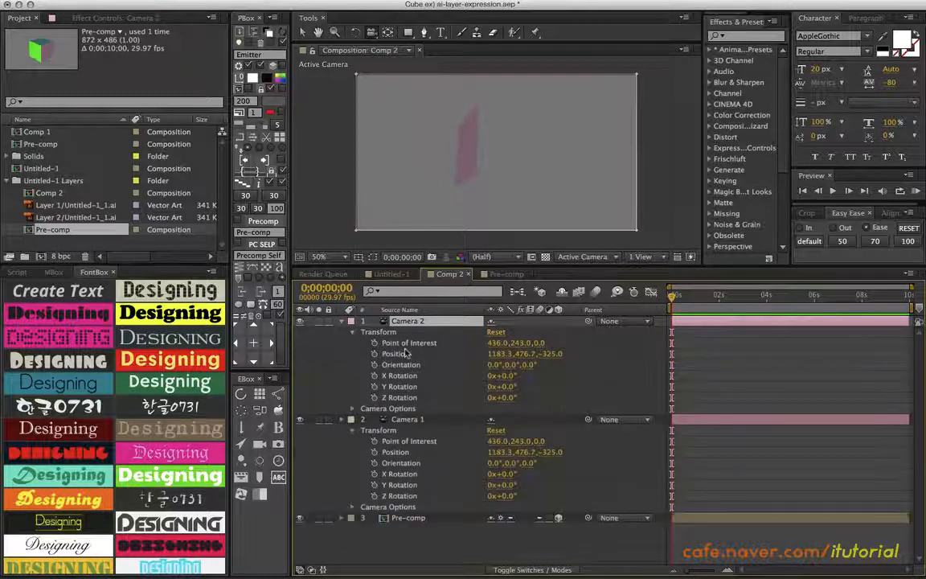
# Link Camera 2's Point of Interest and Position to Camera 1's matching properties with expressions.
pyautogui.keyDown('alt'); pyautogui.click(374, 344); pyautogui.keyUp('alt')
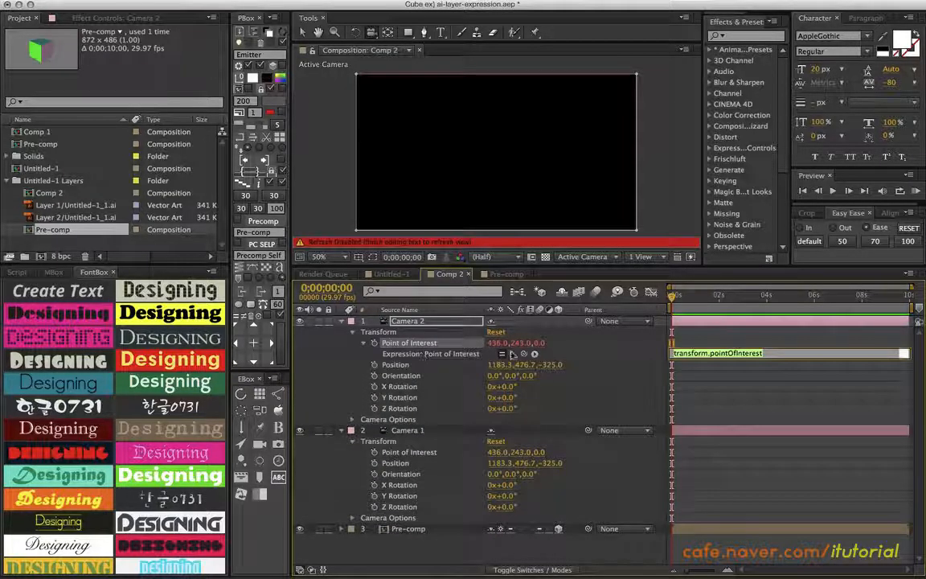
pyautogui.moveTo(524, 353); pyautogui.dragTo(411, 453)
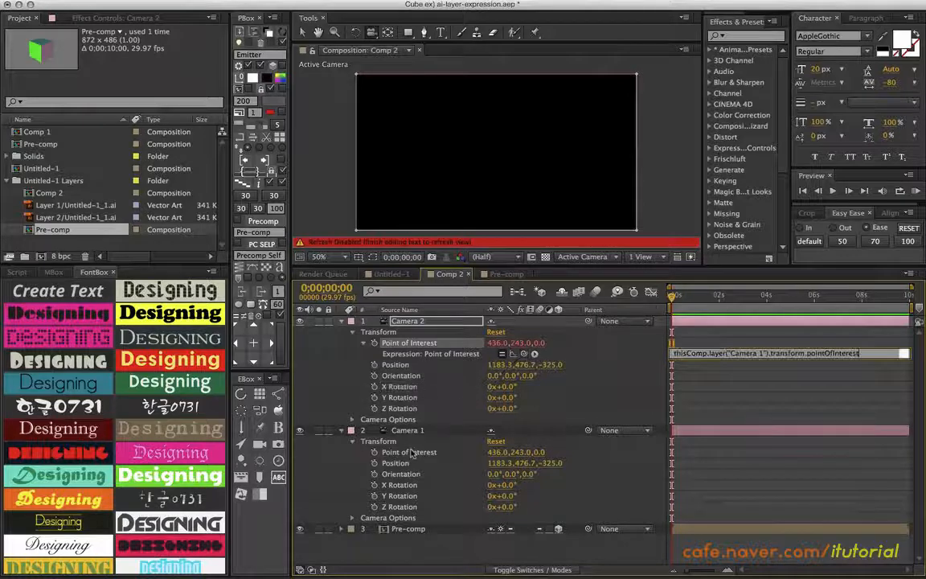
pyautogui.keyDown('alt'); pyautogui.click(374, 365); pyautogui.keyUp('alt')
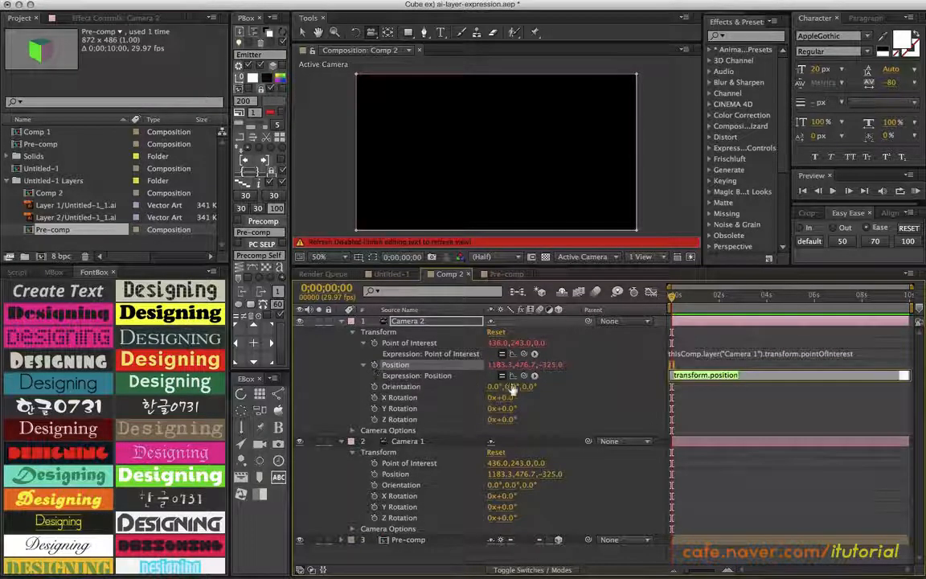
pyautogui.moveTo(503, 376); pyautogui.dragTo(395, 474)
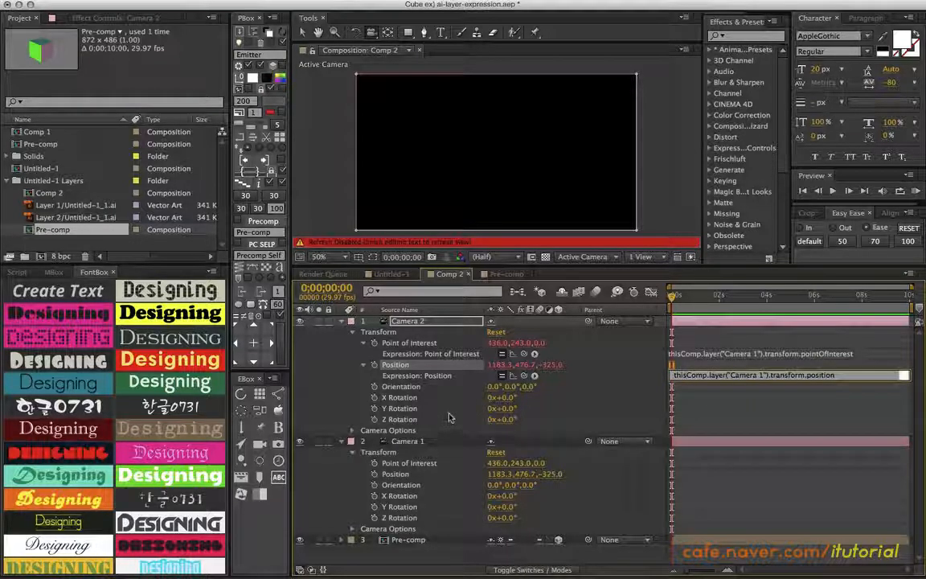
pyautogui.click(426, 364)
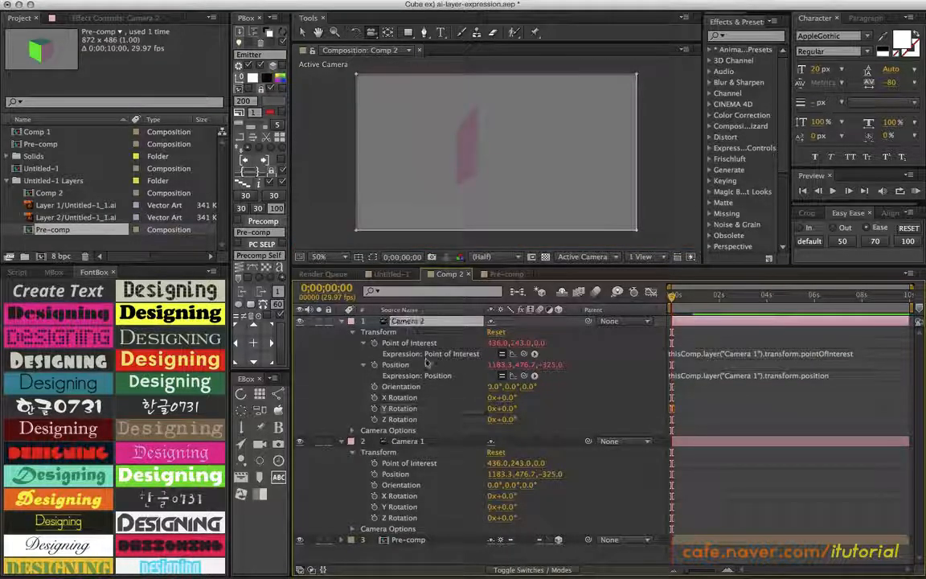
# Check the Pre-comp again, collapse both cameras' properties in Comp 2 and delete Camera 2.
pyautogui.click(505, 274)
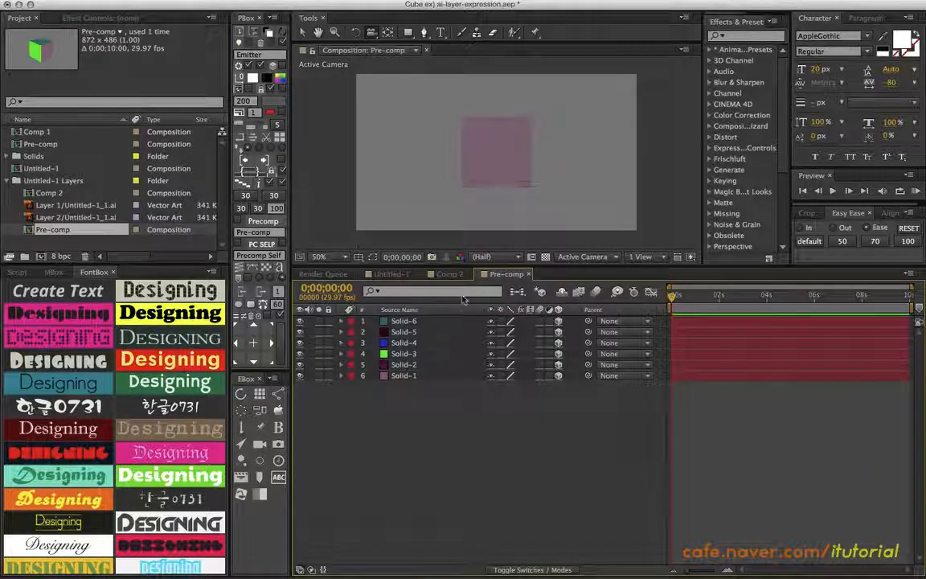
pyautogui.click(448, 275)
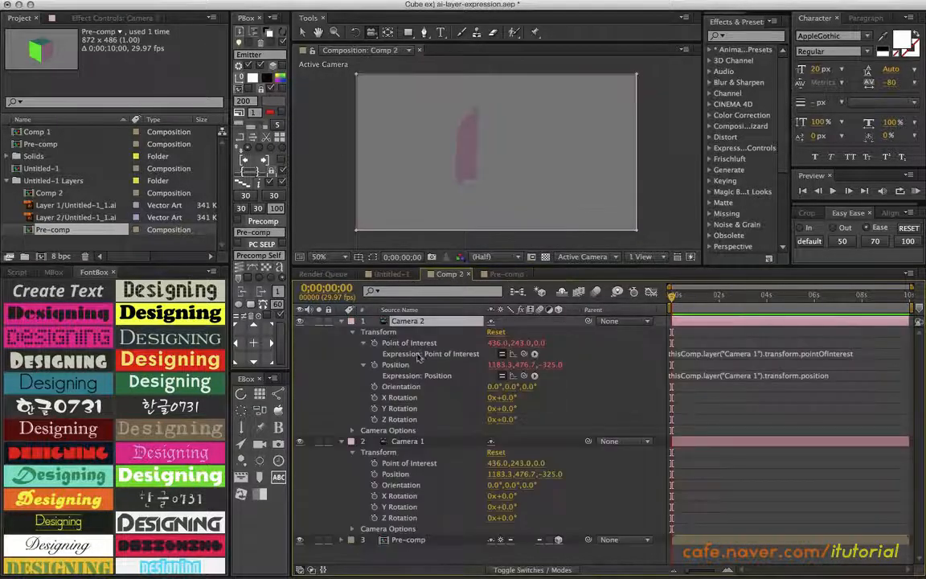
pyautogui.click(341, 323)
pyautogui.click(341, 333)
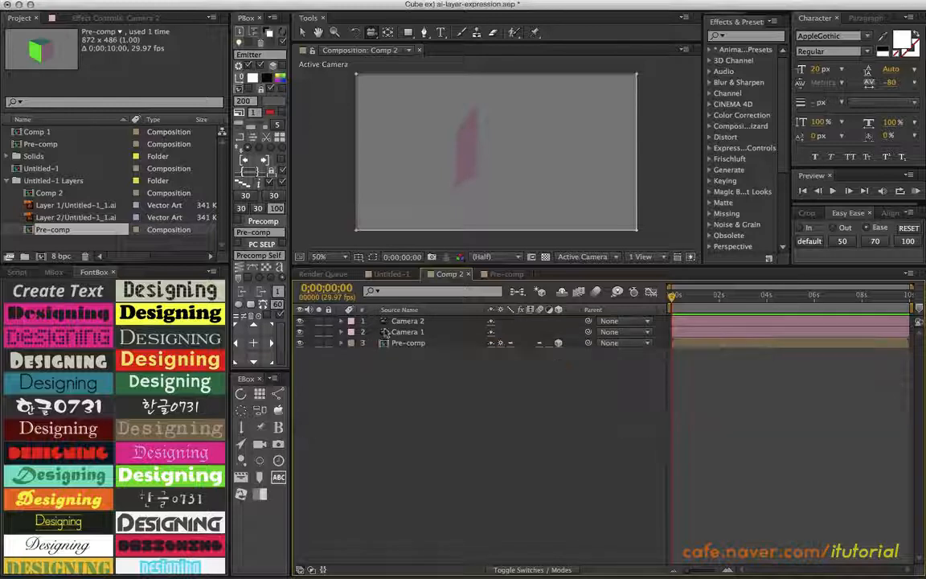
pyautogui.click(408, 322)
pyautogui.press('Delete')
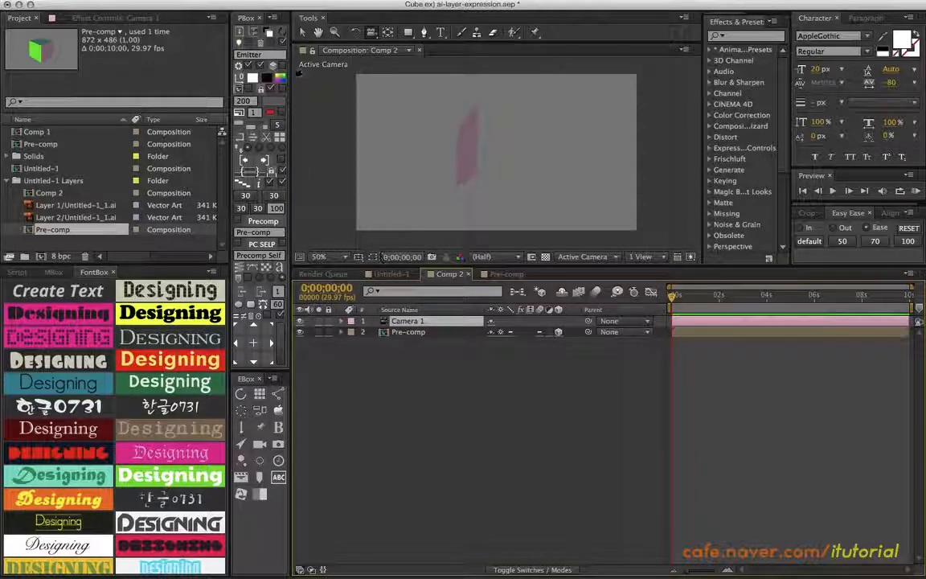
# Turn on PBox's Absolute Path option and create an expression-linked copy of Camera 1 in Comp 2.
pyautogui.click(303, 33)
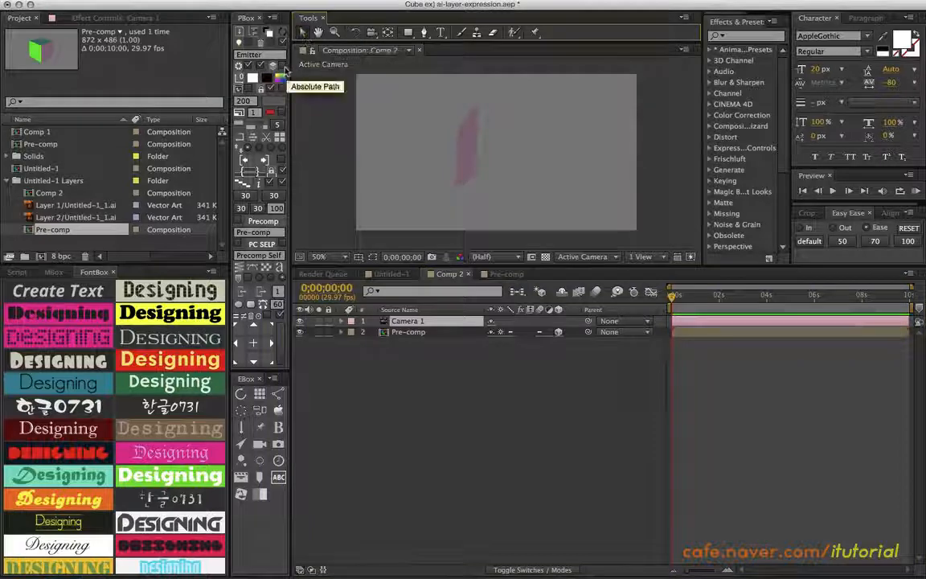
pyautogui.click(282, 70)
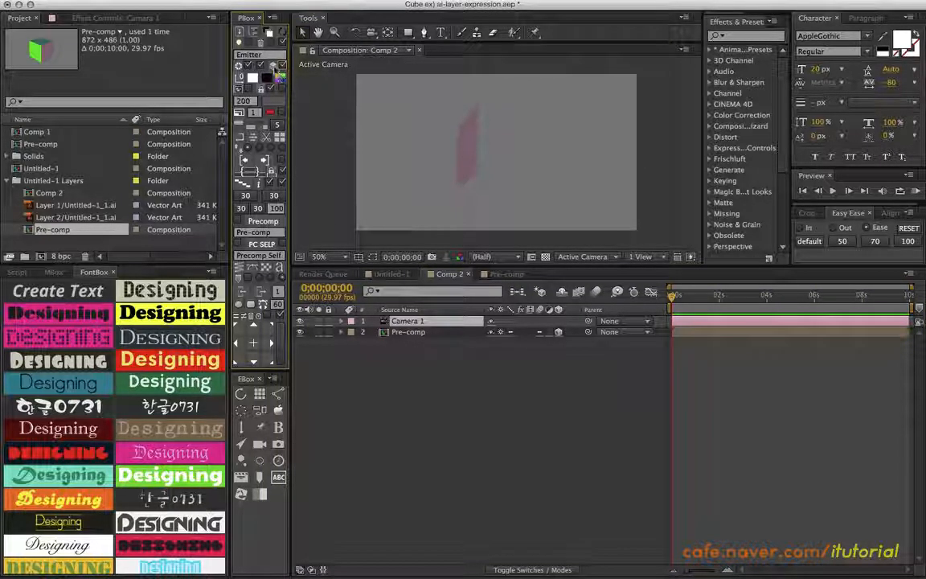
pyautogui.press('super+d')
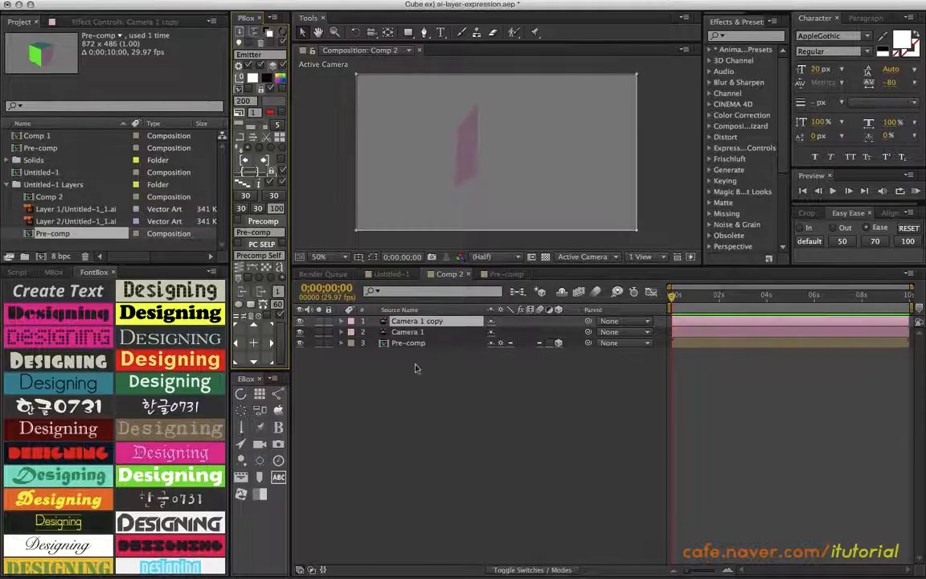
pyautogui.click(412, 322)
pyautogui.press('Return')
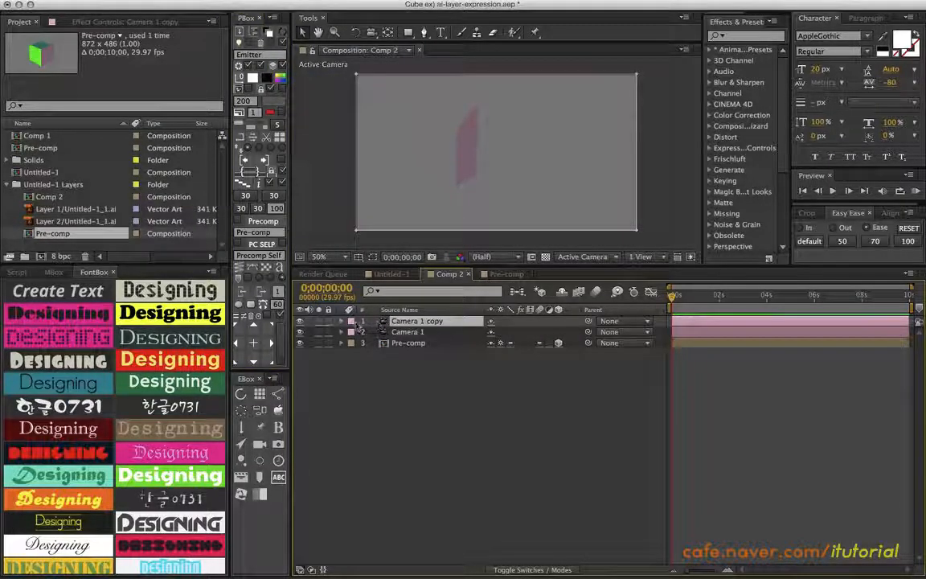
# Examine the Transform properties of Camera 1 copy and its Point of Interest expression.
pyautogui.click(341, 321)
pyautogui.click(351, 332)
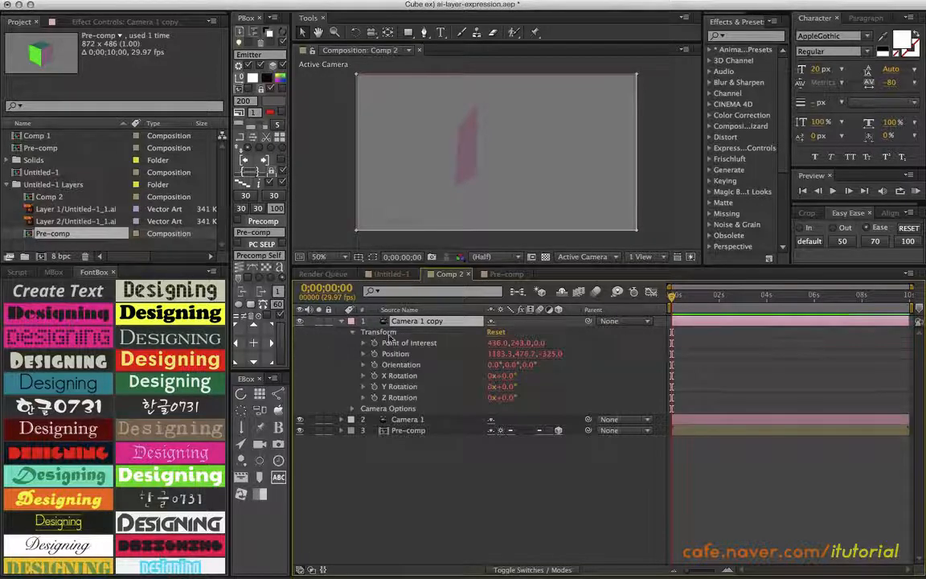
pyautogui.click(409, 344)
pyautogui.write('comp("Comp 2").layer("Camera 1")("Transform")("Point of Interest")')
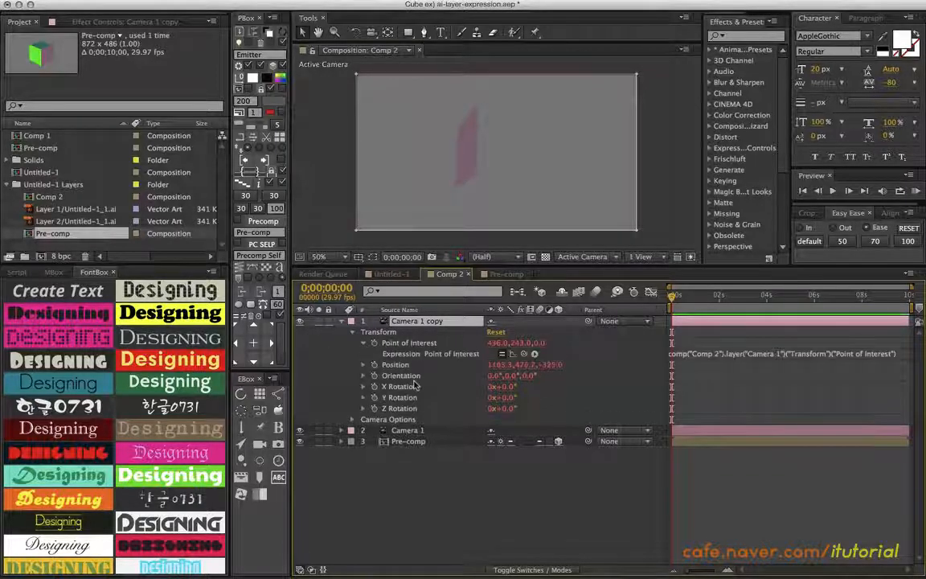
pyautogui.click(351, 333)
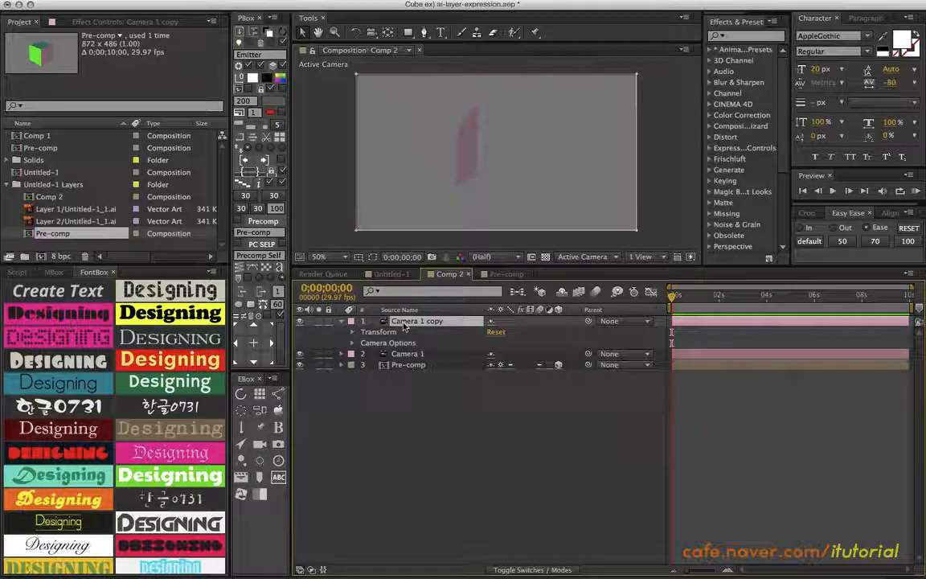
# Review all expressions on Camera 1 copy in the maximized timeline, then collapse them and restore the layout.
pyautogui.press('`')
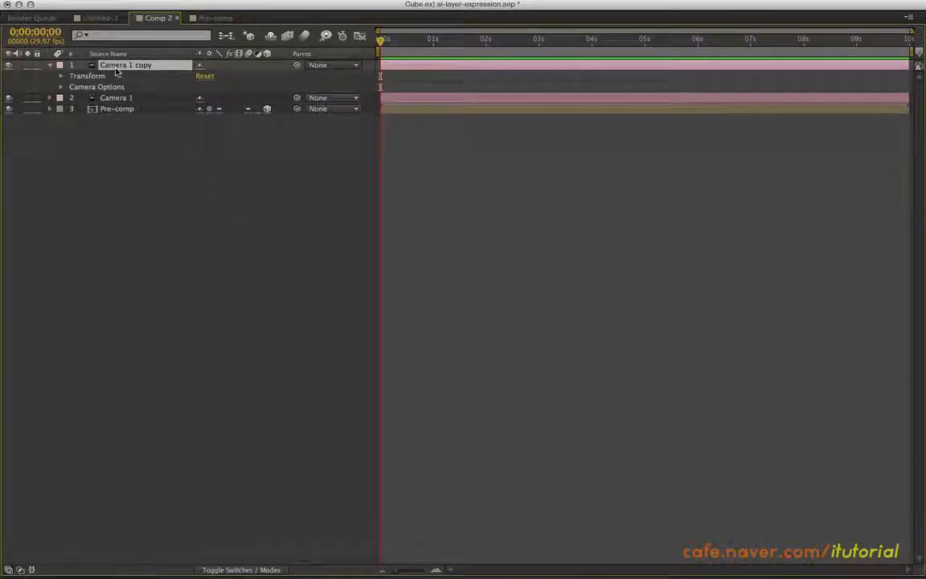
pyautogui.press('e')
pyautogui.press('e')
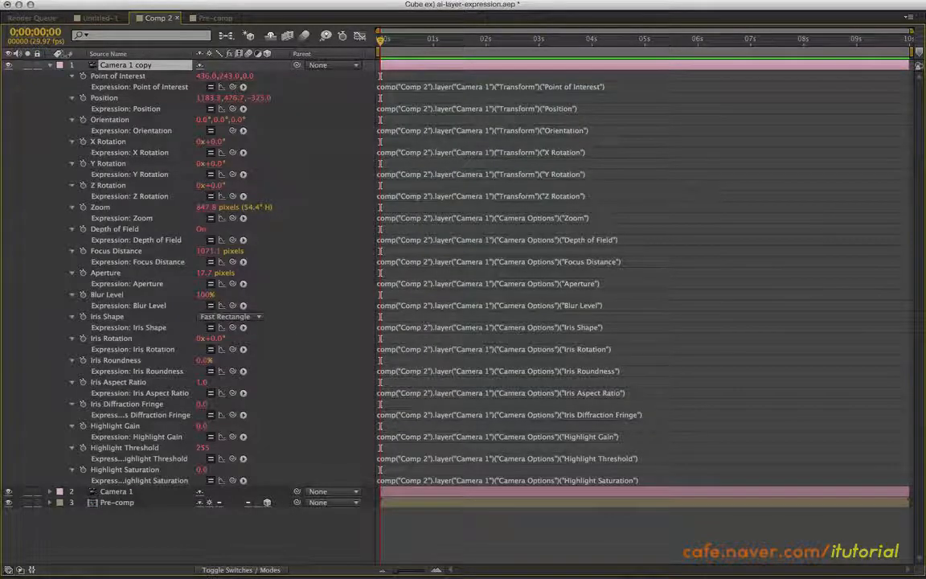
pyautogui.click(50, 65)
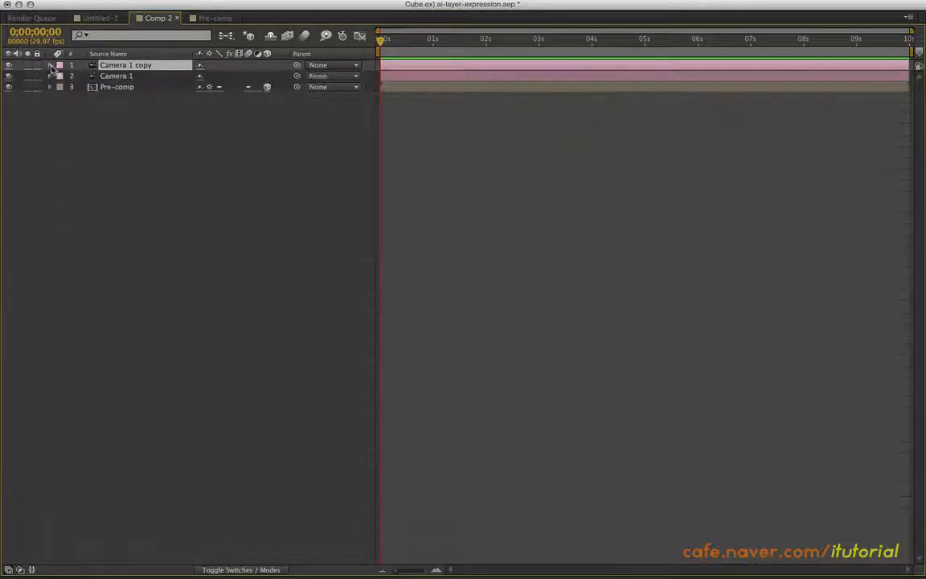
pyautogui.click(106, 78)
pyautogui.click(127, 68)
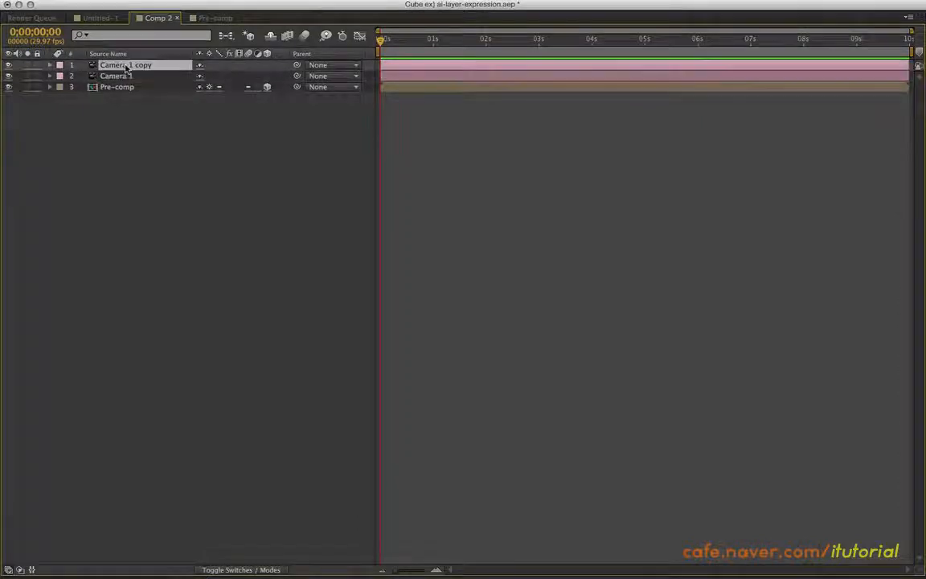
pyautogui.press('`')
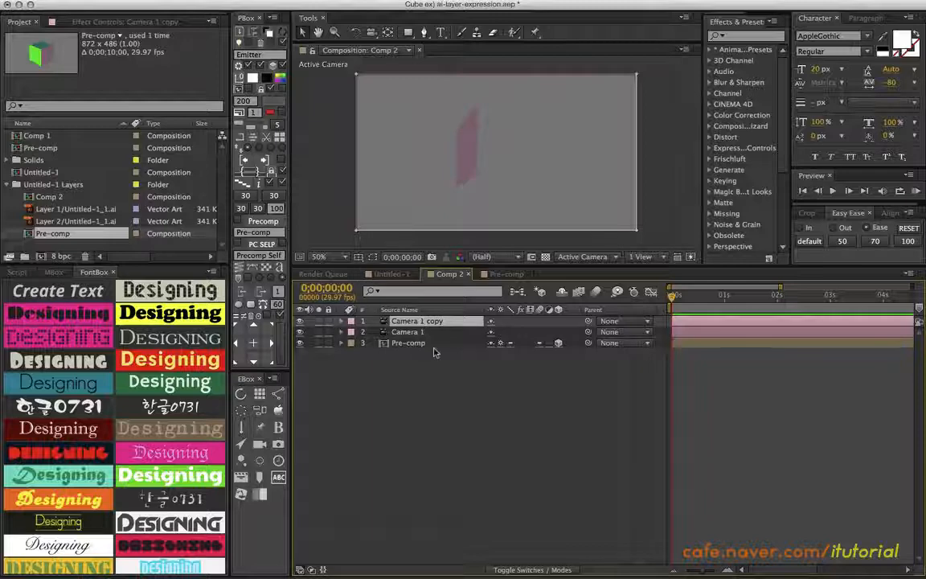
# Move Camera 1 copy from Comp 2 into the Pre-comp and return to Comp 2.
pyautogui.press('Delete')
pyautogui.doubleClick(407, 332)
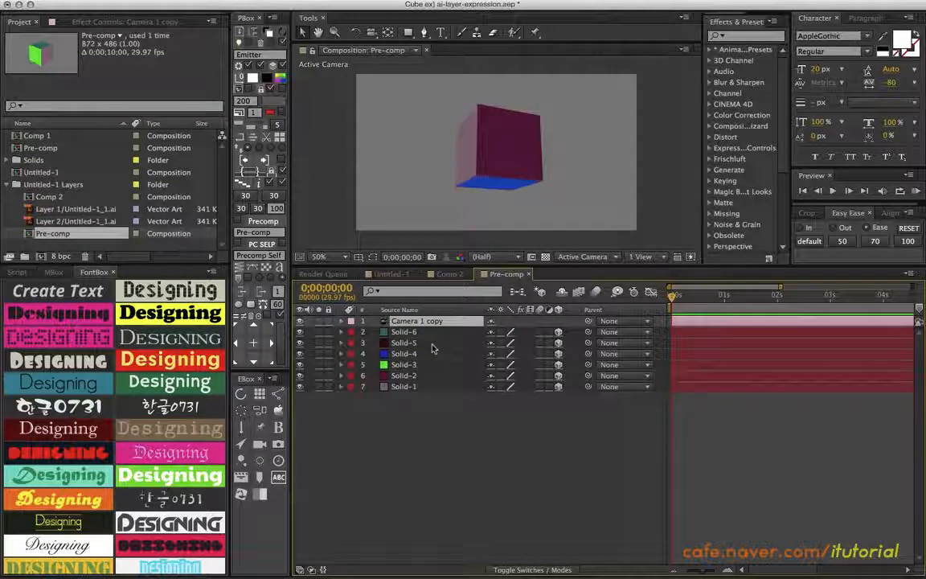
pyautogui.click(440, 275)
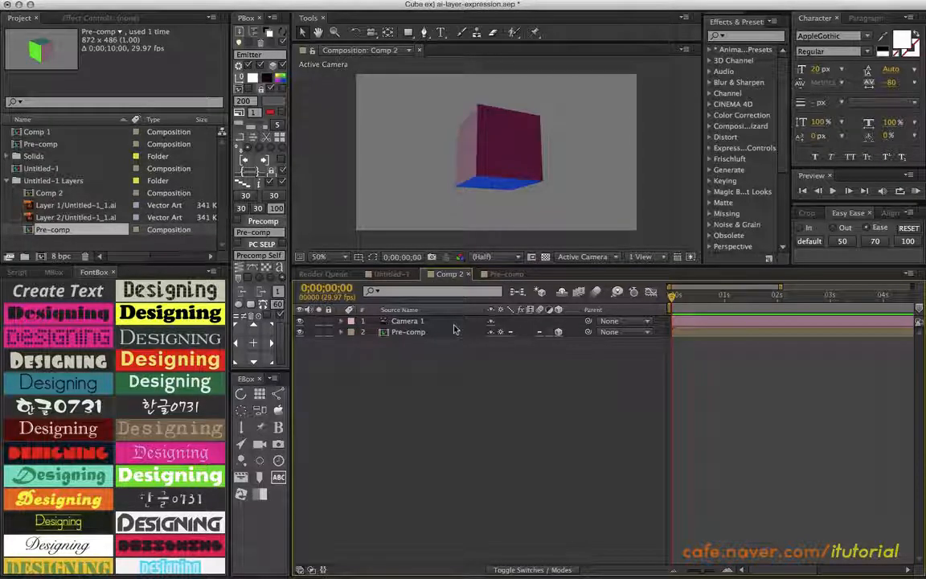
# Orbit Comp 2's camera around the collapsed cube and compare its faces with the cube inside the Pre-comp.
pyautogui.press('c')
pyautogui.moveTo(503, 145); pyautogui.dragTo(509, 202)
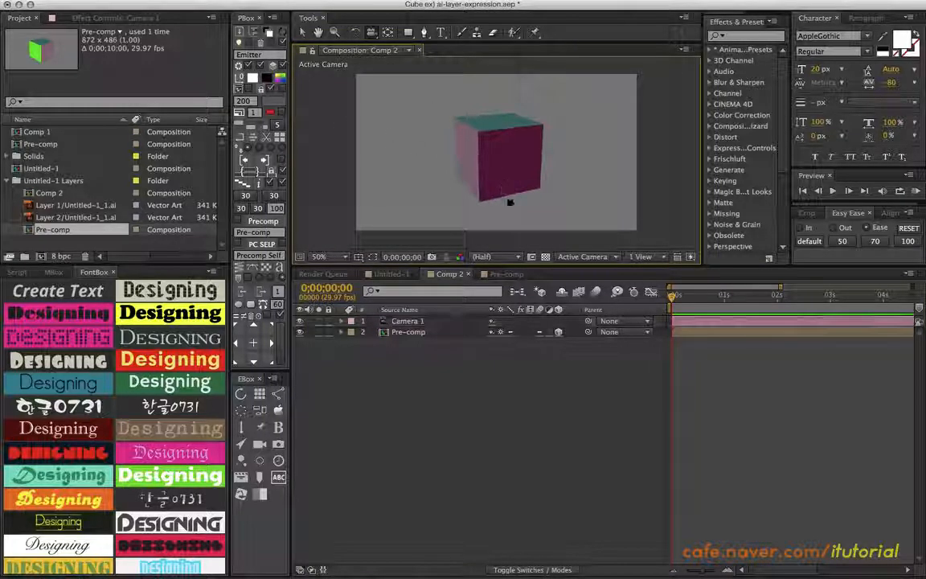
pyautogui.click(505, 274)
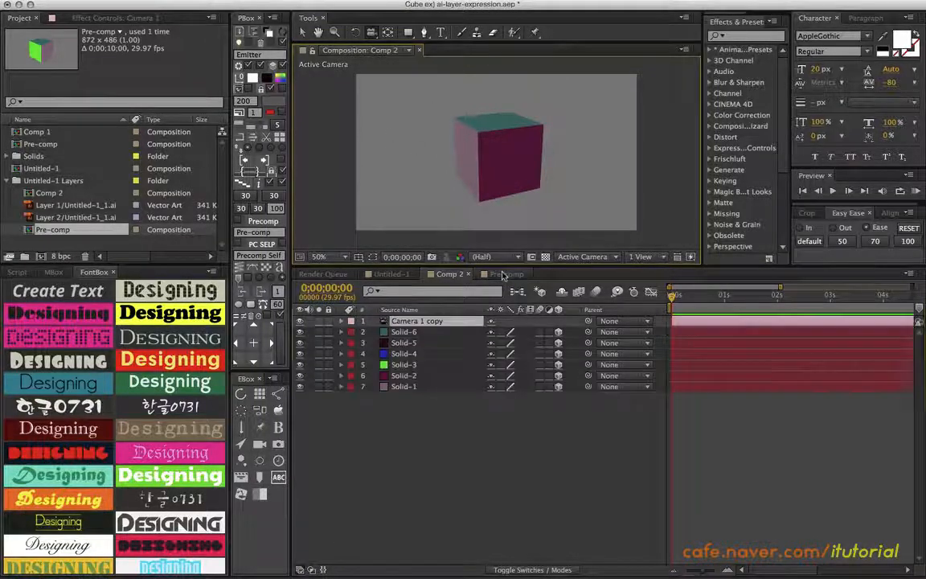
pyautogui.click(447, 274)
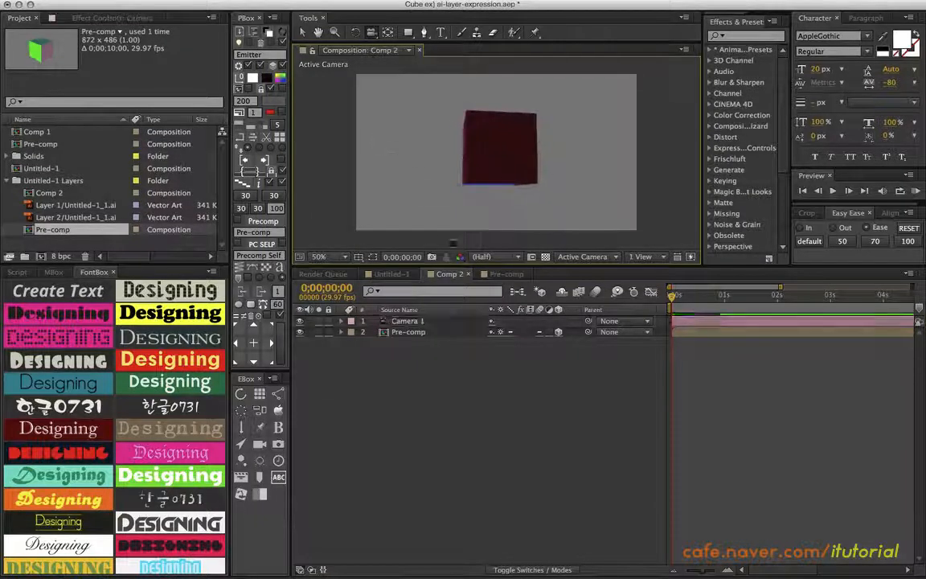
pyautogui.click(497, 275)
pyautogui.click(447, 275)
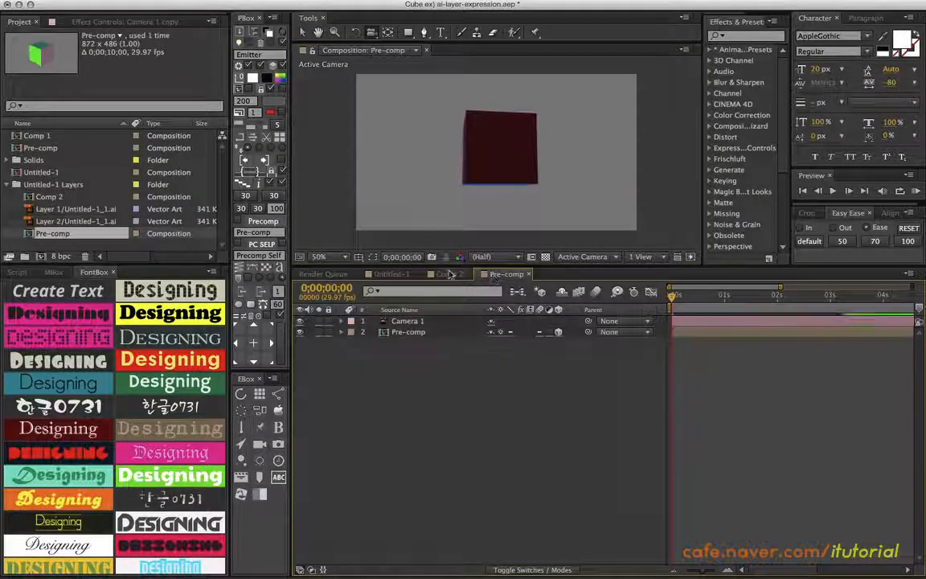
# Set Camera 1's Zoom in Comp 2 to 1297.8 pixels and check the enlarged cube inside the Pre-comp.
pyautogui.click(378, 321)
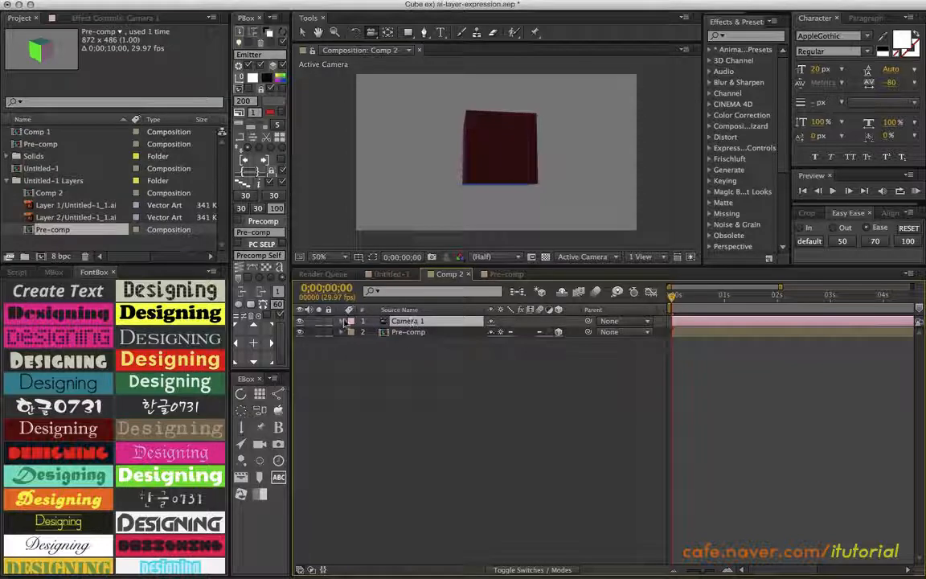
pyautogui.click(341, 320)
pyautogui.click(354, 332)
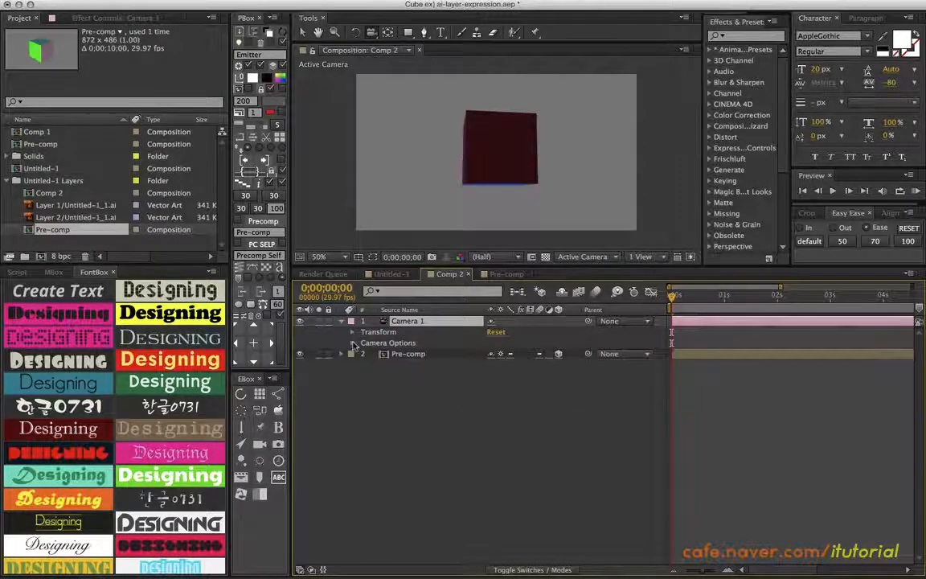
pyautogui.click(352, 343)
pyautogui.moveTo(523, 354); pyautogui.dragTo(628, 310)
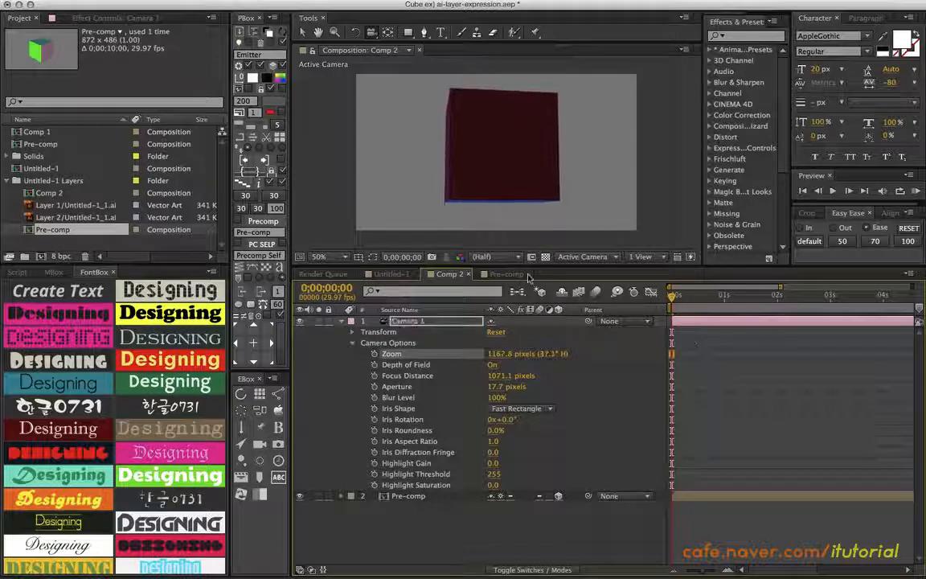
pyautogui.hotkey('ctrl', 'c')
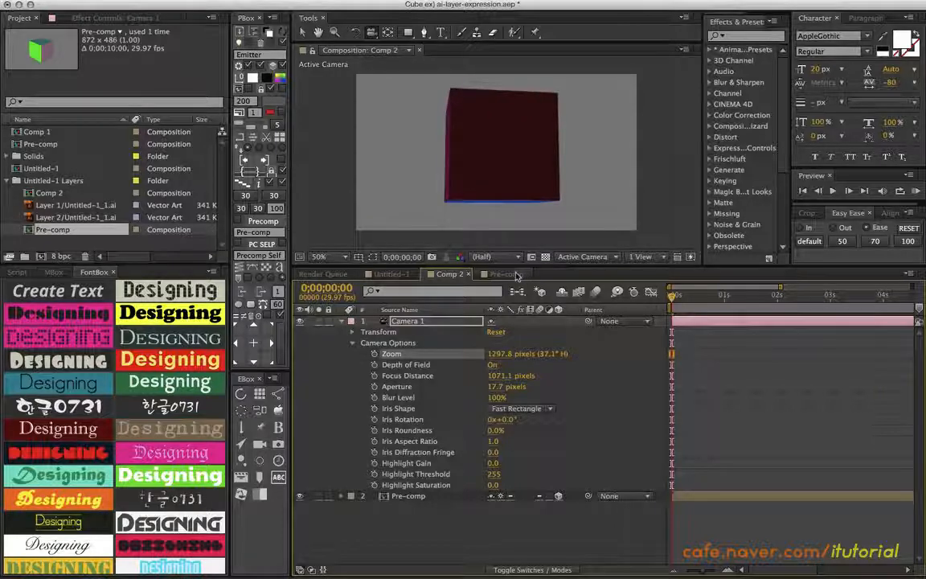
pyautogui.click(507, 274)
pyautogui.hotkey('ctrl', 'v')
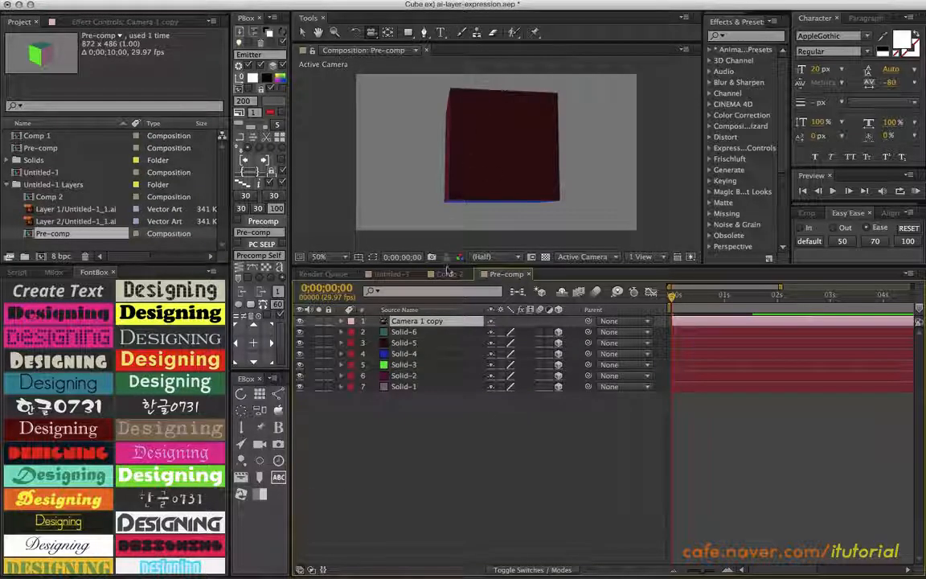
pyautogui.click(447, 273)
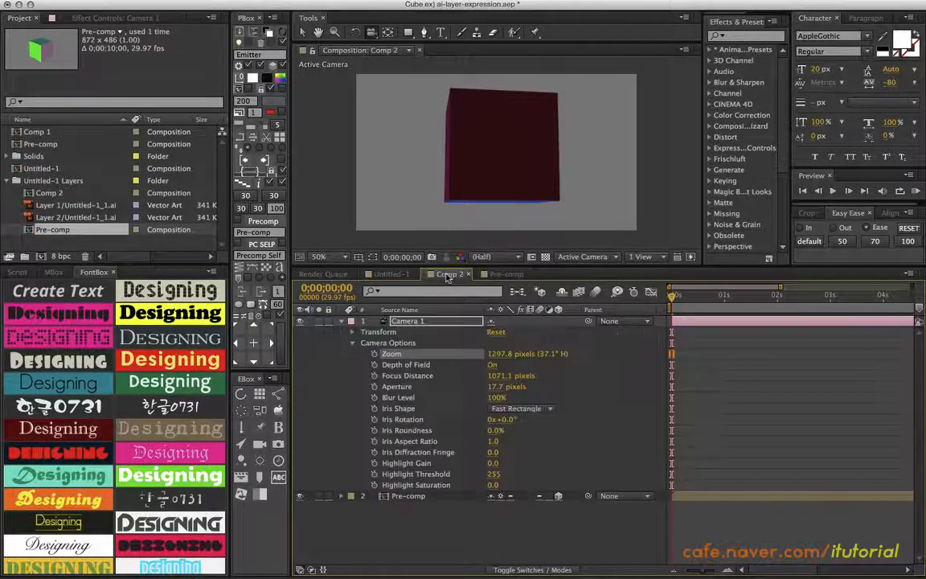
pyautogui.click(343, 322)
# Orbit Comp 2's camera to view the cube from above its corner and compare it with the cube inside the Pre-comp.
pyautogui.click(409, 333)
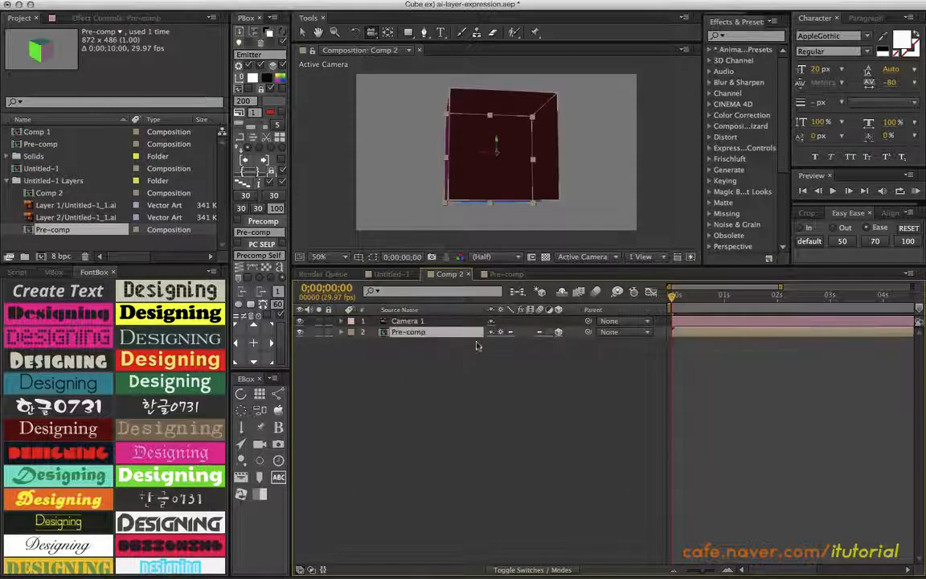
pyautogui.moveTo(473, 163); pyautogui.dragTo(533, 182)
pyautogui.click(442, 386)
pyautogui.doubleClick(470, 330)
pyautogui.hotkey('ctrl', 'v')
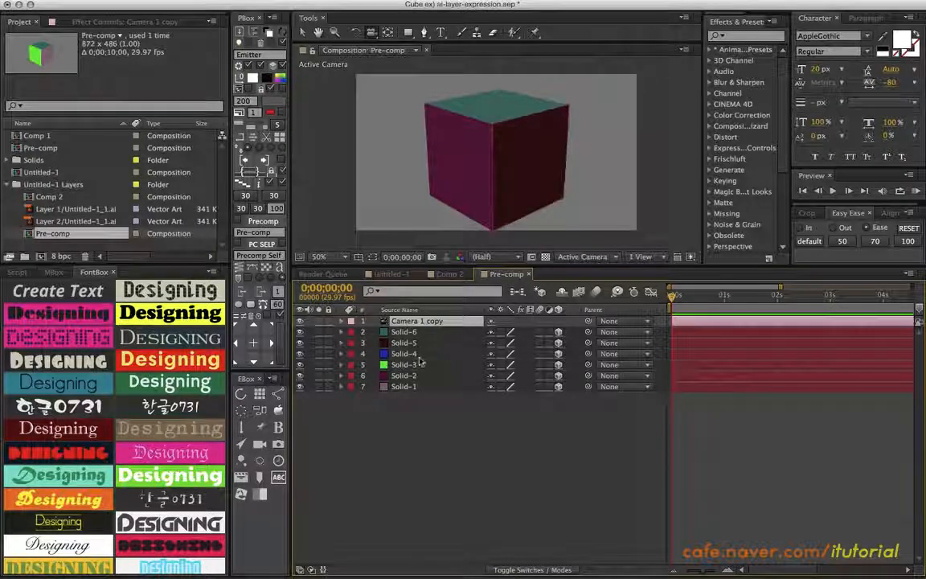
pyautogui.click(445, 275)
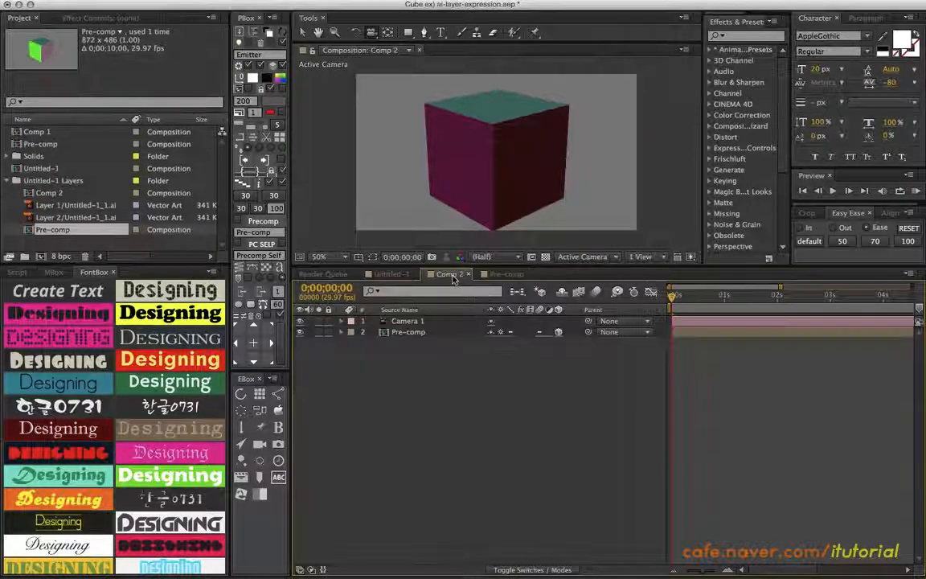
pyautogui.moveTo(516, 175); pyautogui.dragTo(597, 190)
pyautogui.click(402, 320)
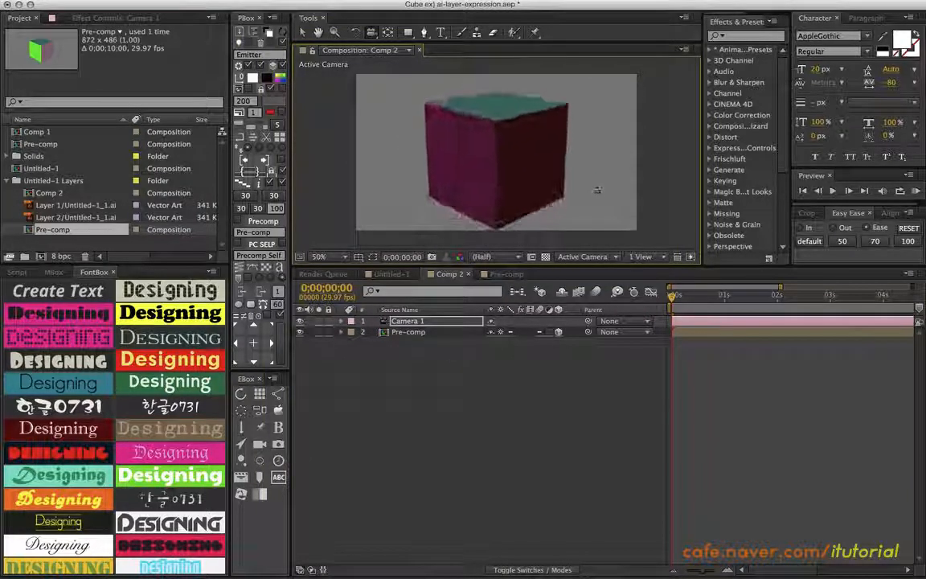
pyautogui.click(490, 383)
# Unlink the Pre-comp layer's Scale dimensions, set them to 77, 16 and 215%, and orbit the camera around the stretched box.
pyautogui.click(415, 333)
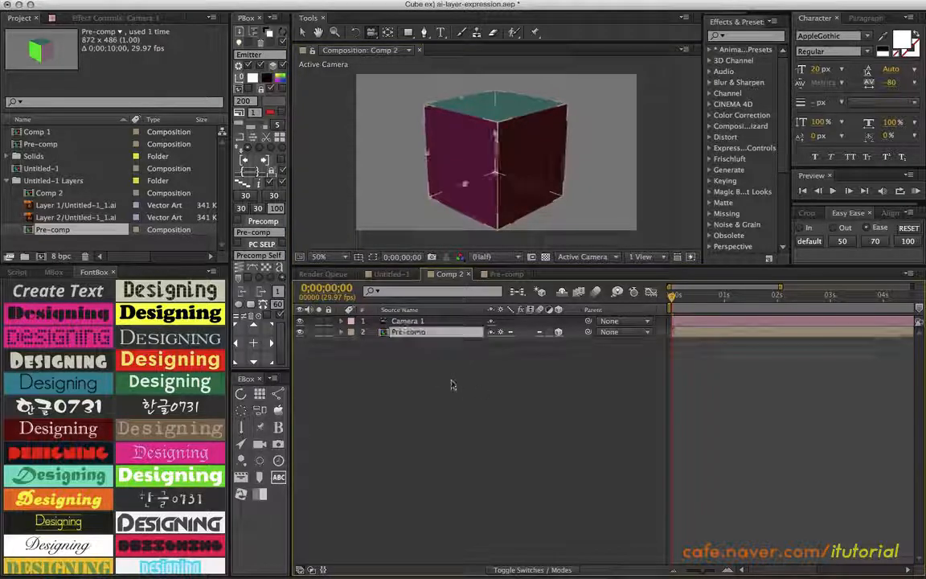
pyautogui.press('s')
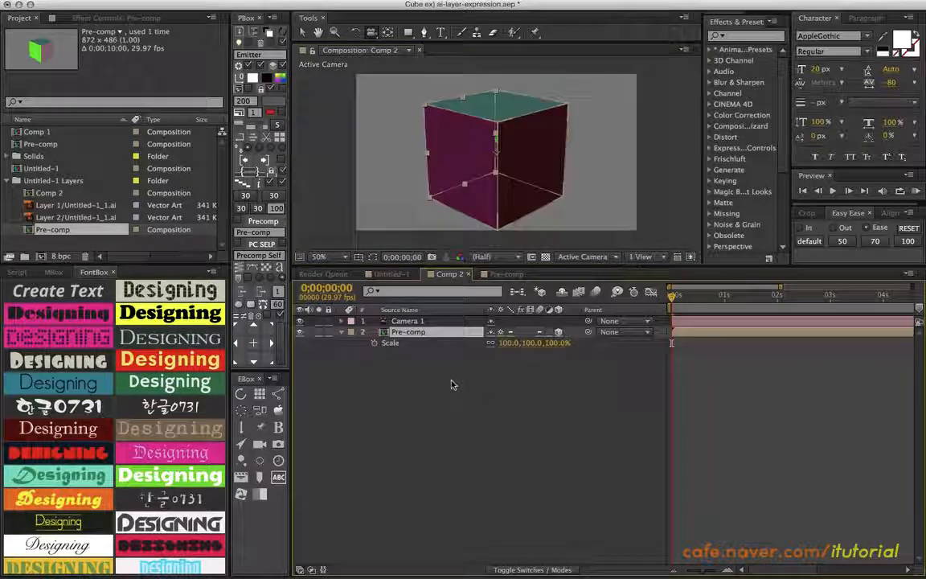
pyautogui.click(493, 344)
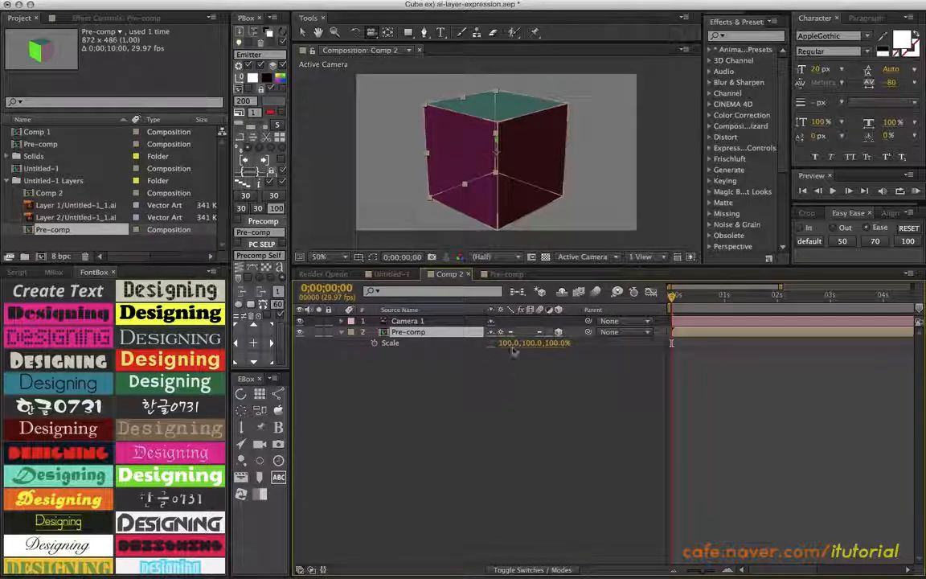
pyautogui.moveTo(511, 344); pyautogui.dragTo(543, 350)
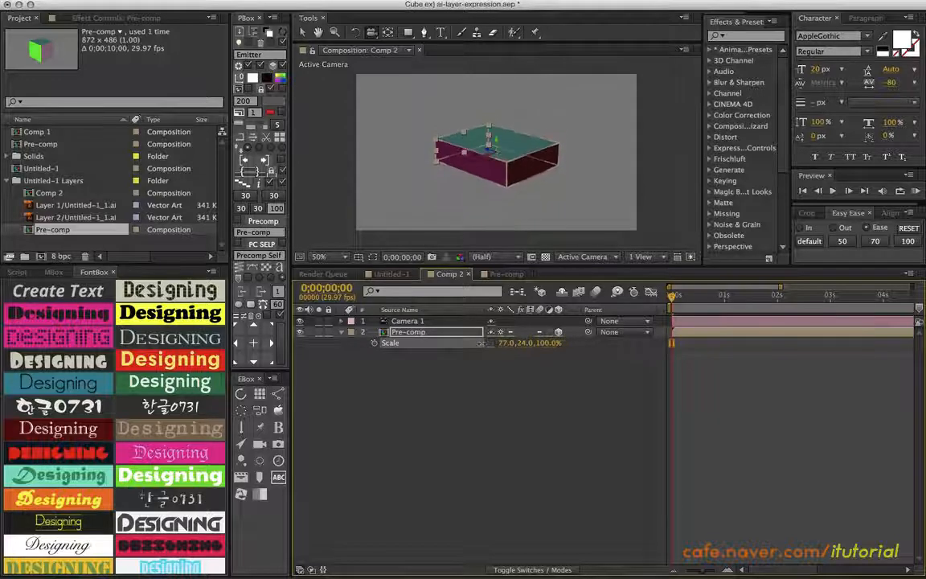
pyautogui.moveTo(549, 343); pyautogui.dragTo(623, 347)
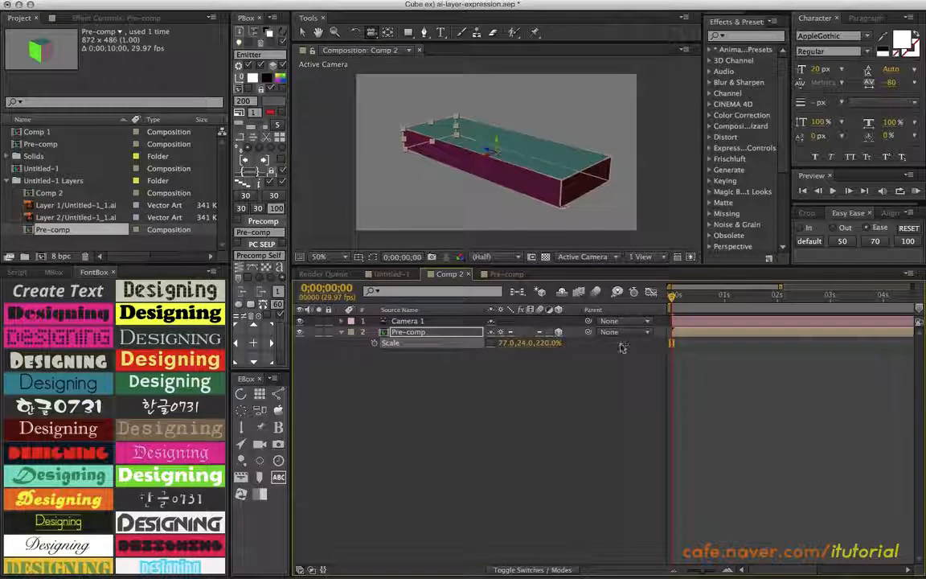
pyautogui.moveTo(531, 350)
pyautogui.mouseDown()
pyautogui.moveTo(515, 351)
pyautogui.moveTo(527, 346)
pyautogui.mouseUp()
pyautogui.click(489, 408)
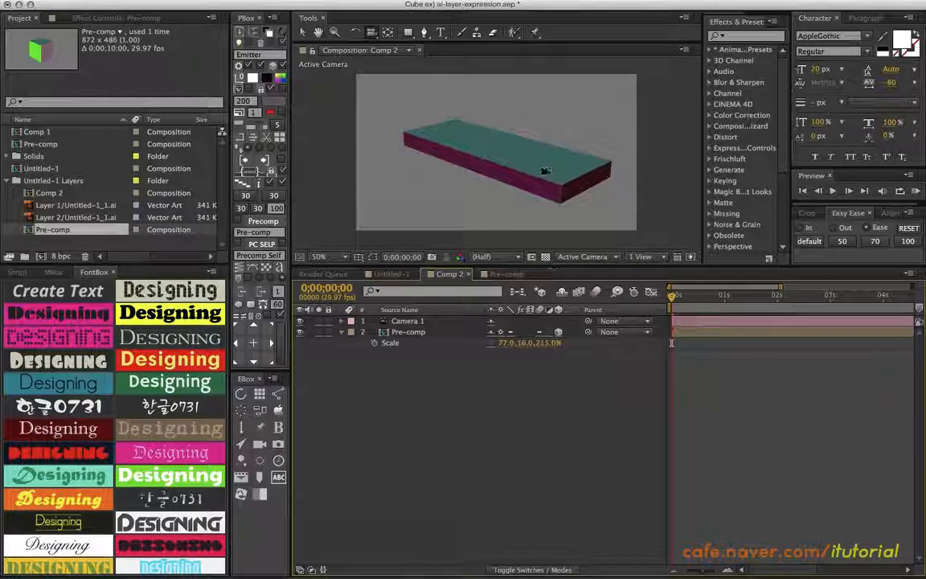
pyautogui.moveTo(544, 172)
pyautogui.mouseDown()
pyautogui.moveTo(411, 162)
pyautogui.moveTo(485, 100)
pyautogui.moveTo(545, 133)
pyautogui.moveTo(464, 159)
pyautogui.moveTo(417, 160)
pyautogui.moveTo(450, 155)
pyautogui.moveTo(551, 175)
pyautogui.mouseUp()
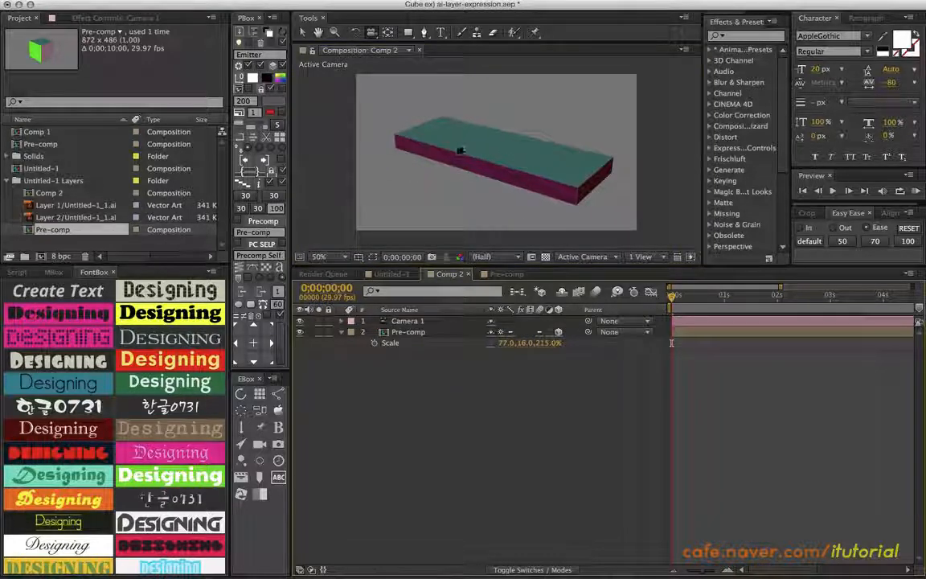
pyautogui.moveTo(515, 175)
pyautogui.mouseDown()
pyautogui.moveTo(537, 120)
pyautogui.moveTo(531, 107)
pyautogui.moveTo(457, 163)
pyautogui.moveTo(502, 163)
pyautogui.mouseUp()
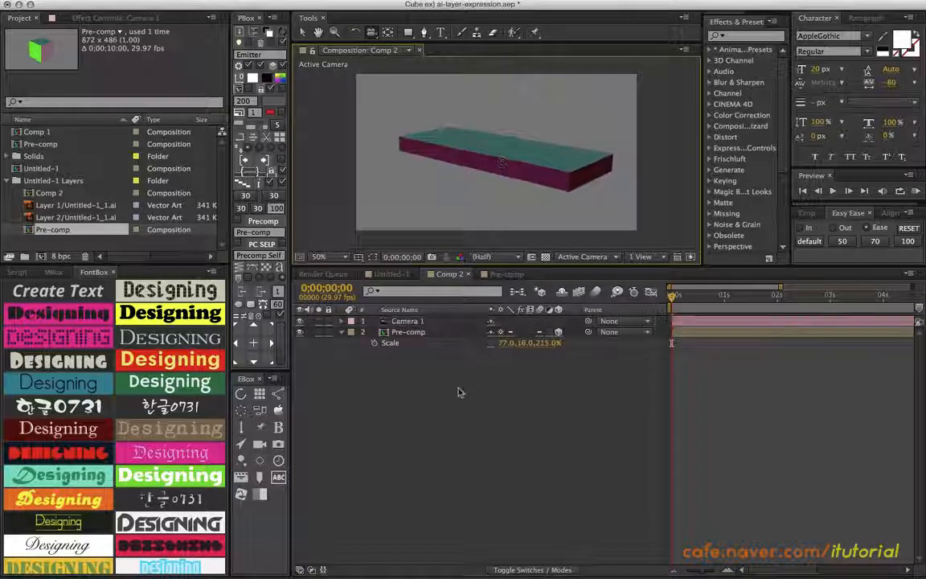